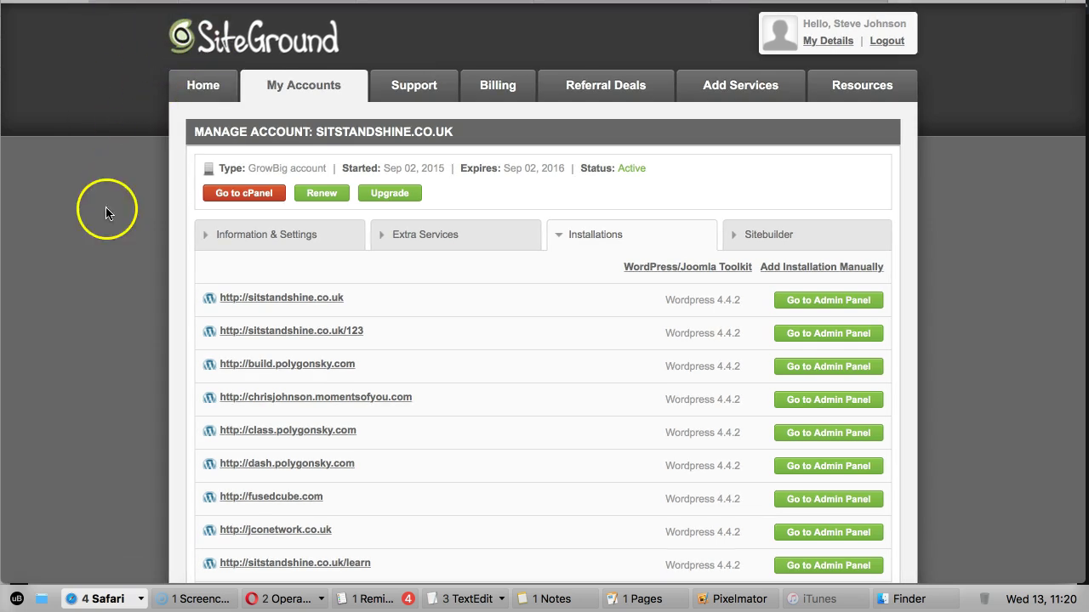
Open the Let's Encrypt security tool in the cPanel of the sitstandshine.co.uk hosting account.
click(240, 195)
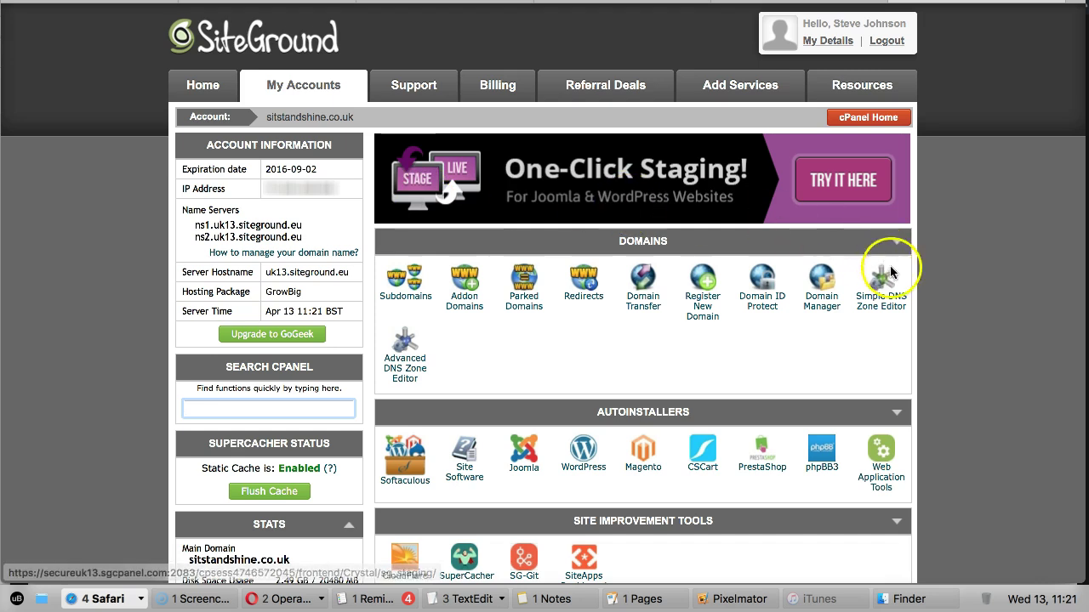
scroll(934, 331, down, 5)
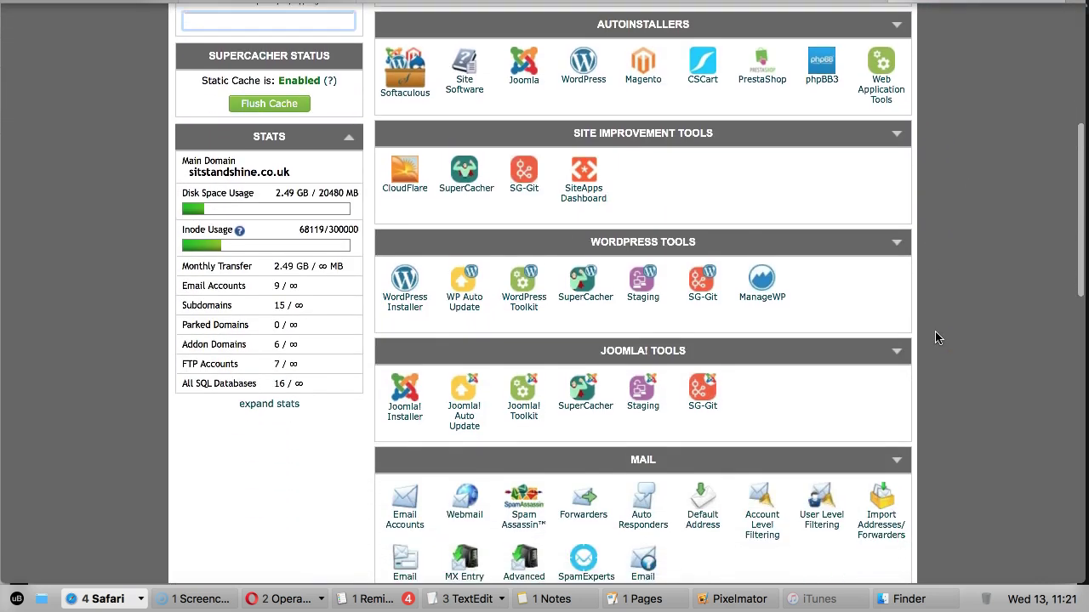
scroll(935, 331, down, 8)
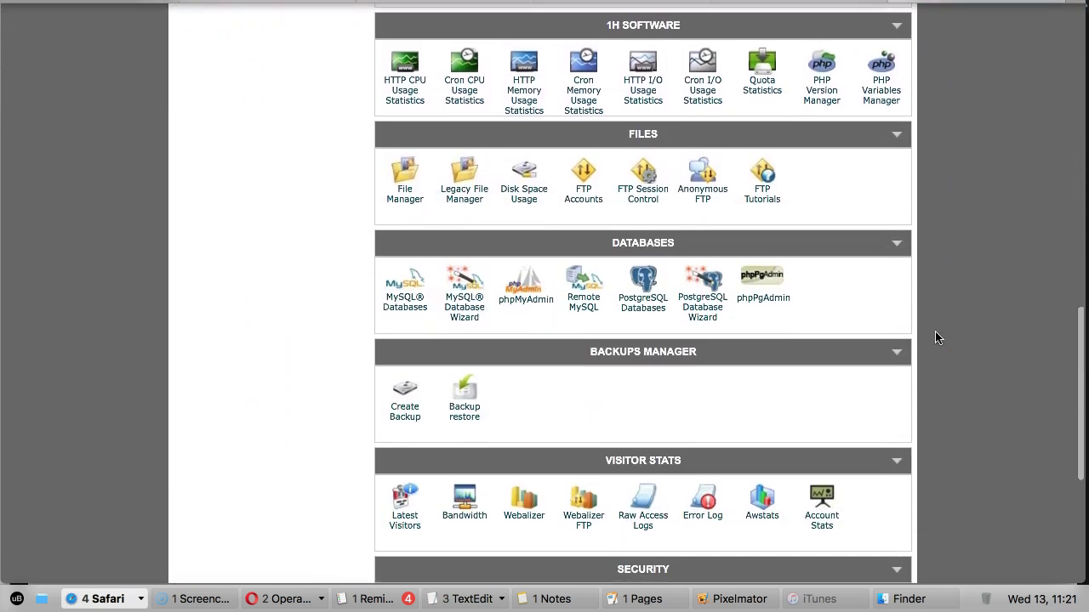
scroll(935, 333, down, 4)
click(793, 316)
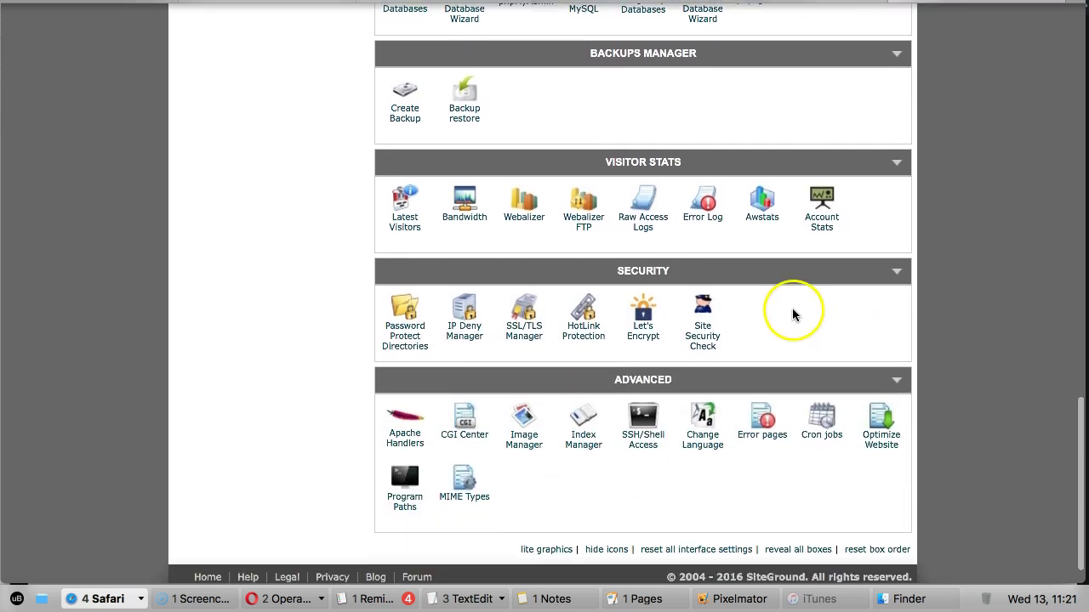
click(644, 315)
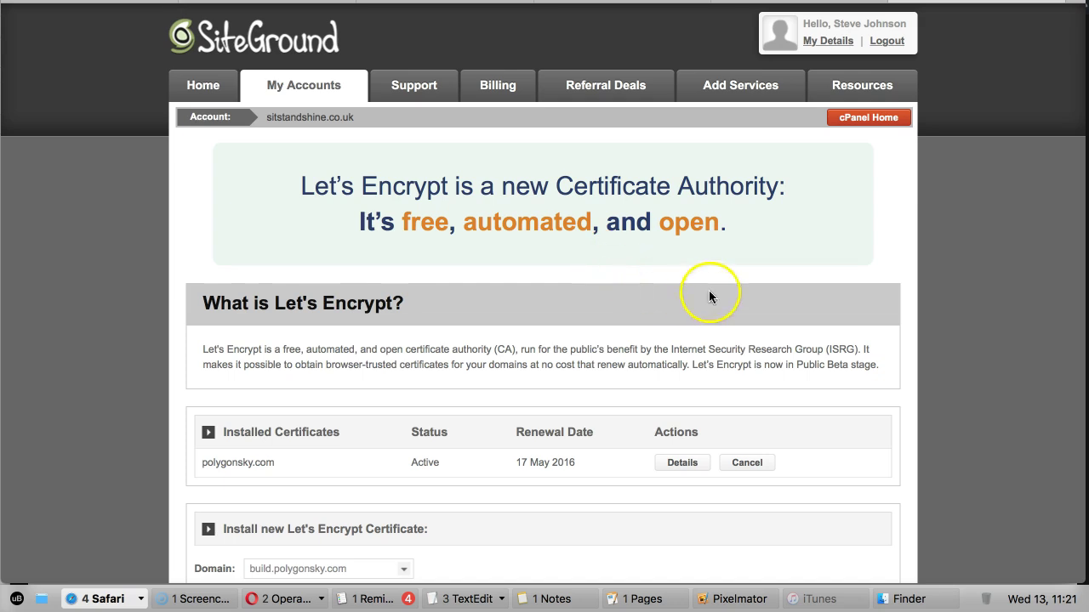
Install a new Let's Encrypt certificate for the domain dash.polygonsky.com and dismiss the installation notice.
scroll(739, 301, down, 3)
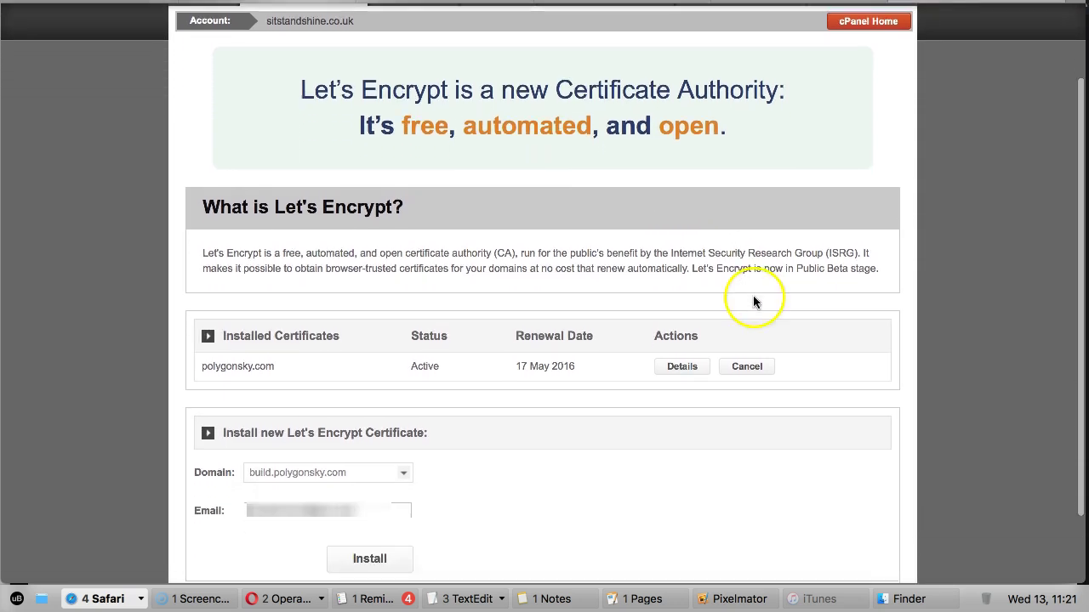
scroll(820, 316, down, 3)
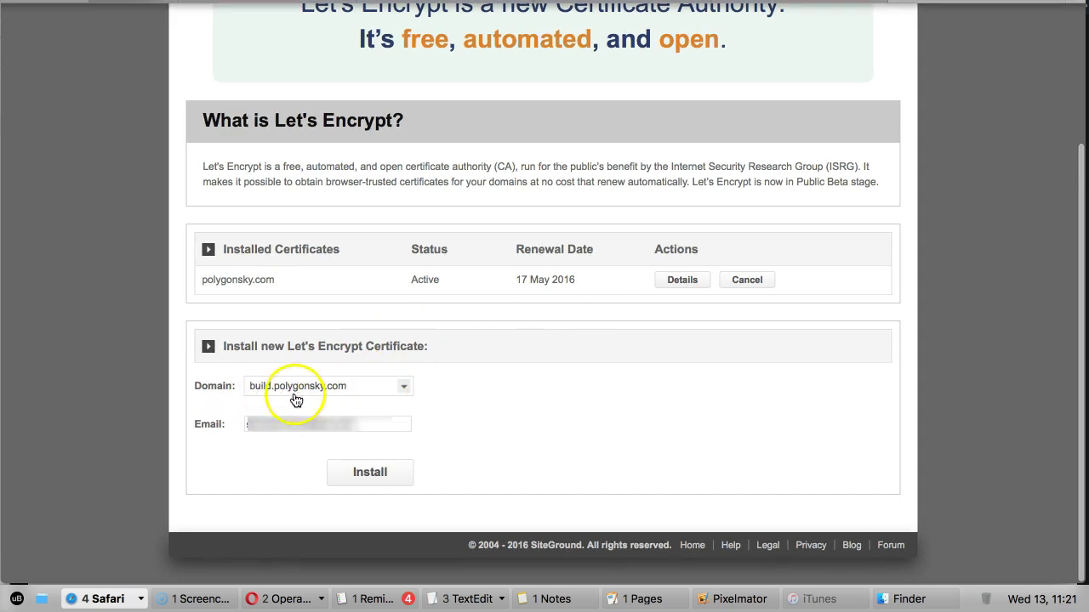
click(405, 387)
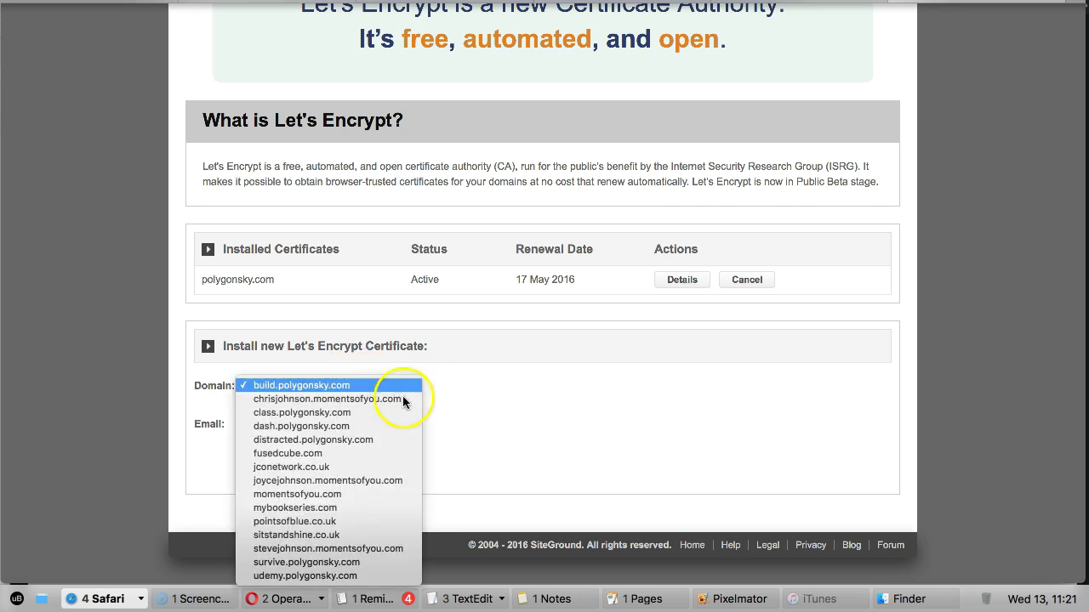
click(352, 426)
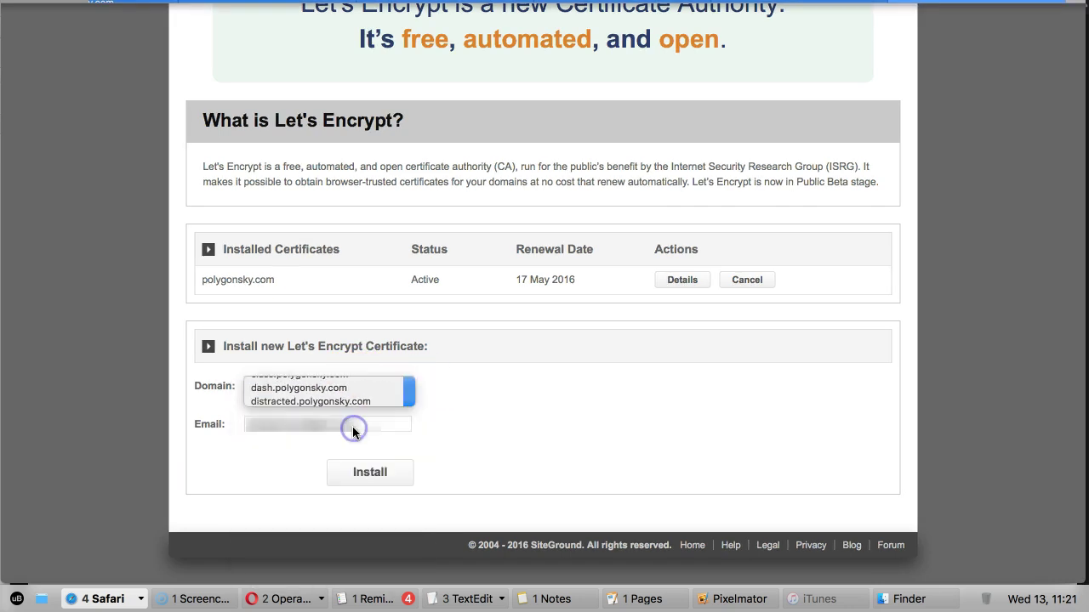
click(402, 476)
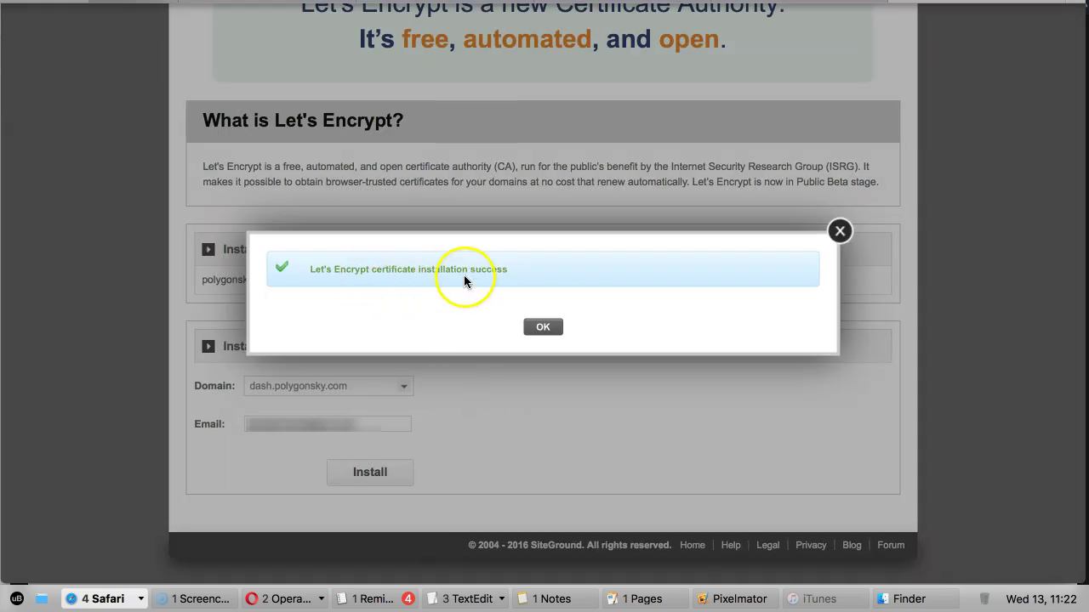
click(542, 327)
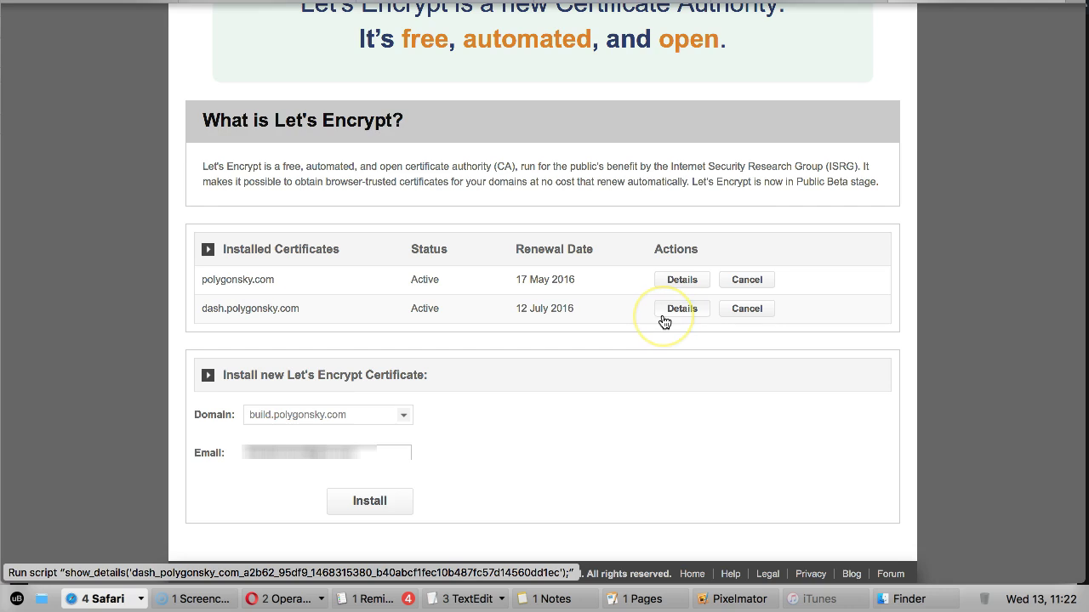
Switch to the My Blog WordPress site and open its dashboard login page.
click(795, 189)
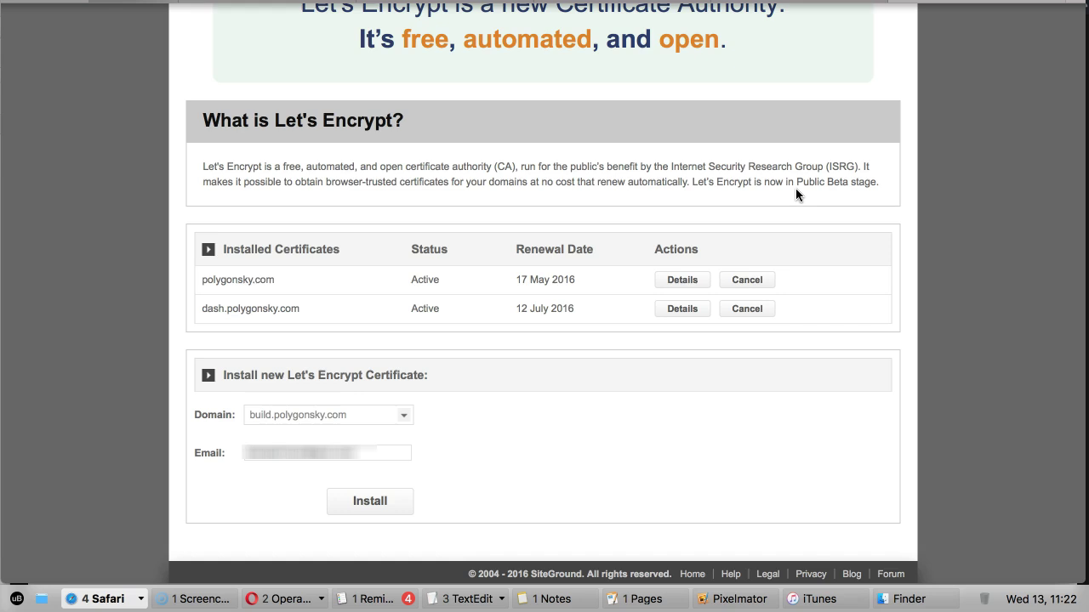
click(683, 117)
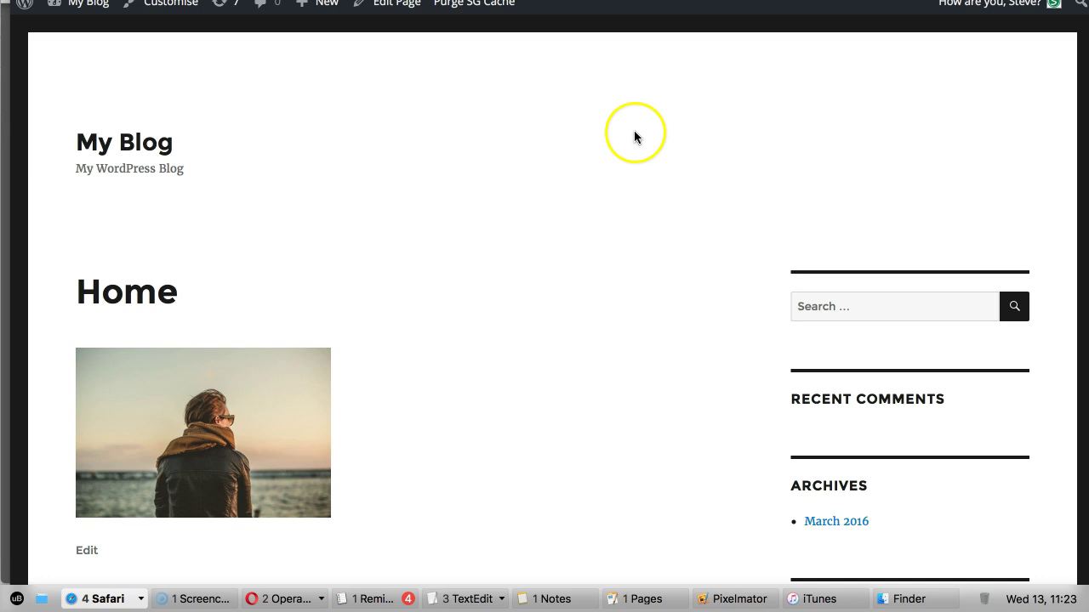
click(517, 266)
click(387, 186)
mouse_move(85, 5)
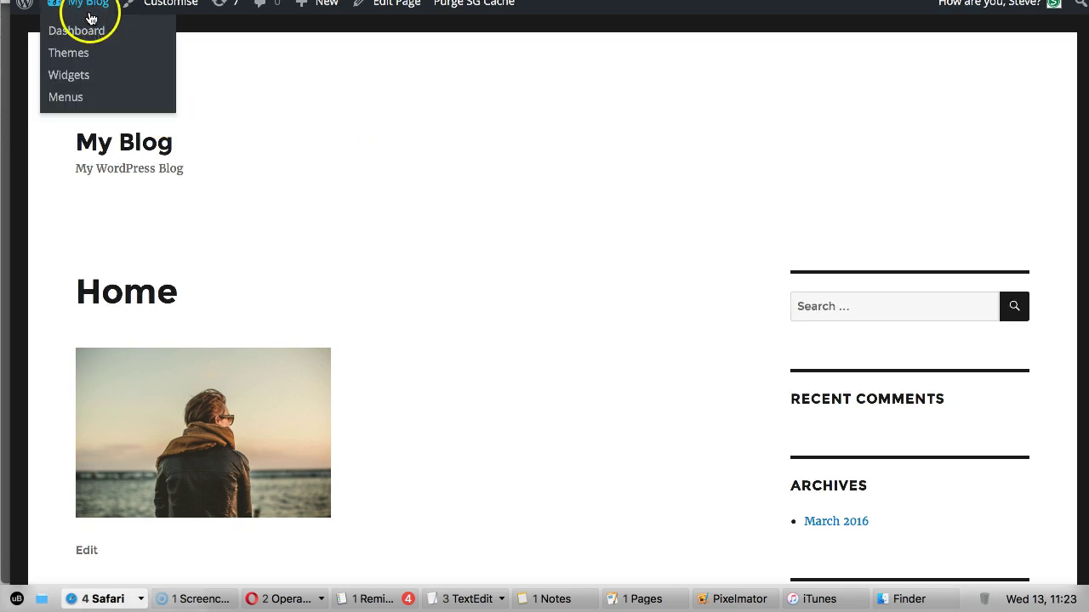
click(85, 39)
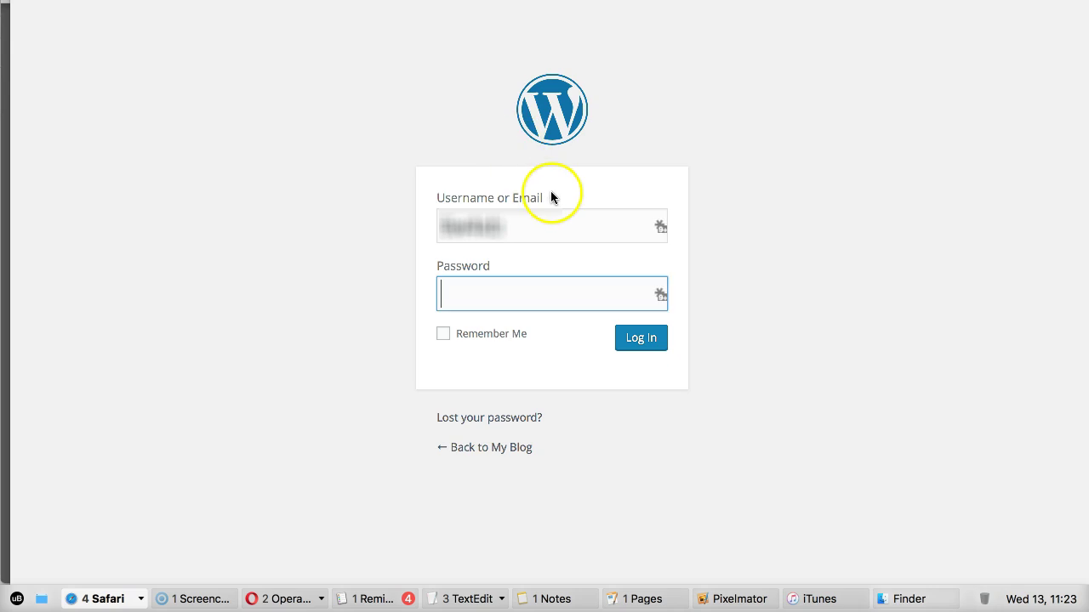
Log in to WordPress by filling the username and password from the saved credentials.
click(660, 227)
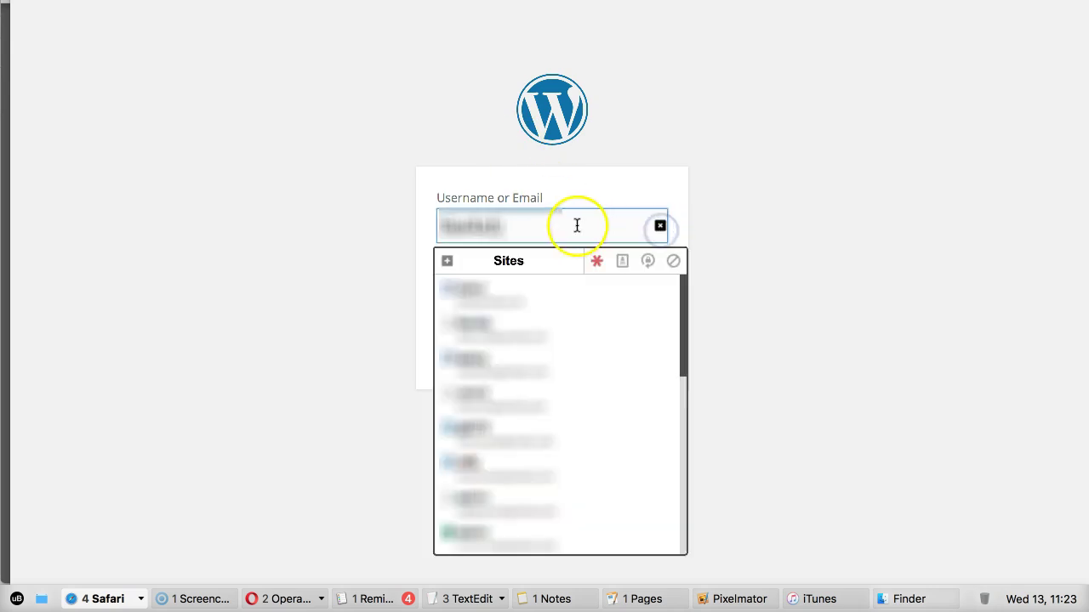
click(522, 317)
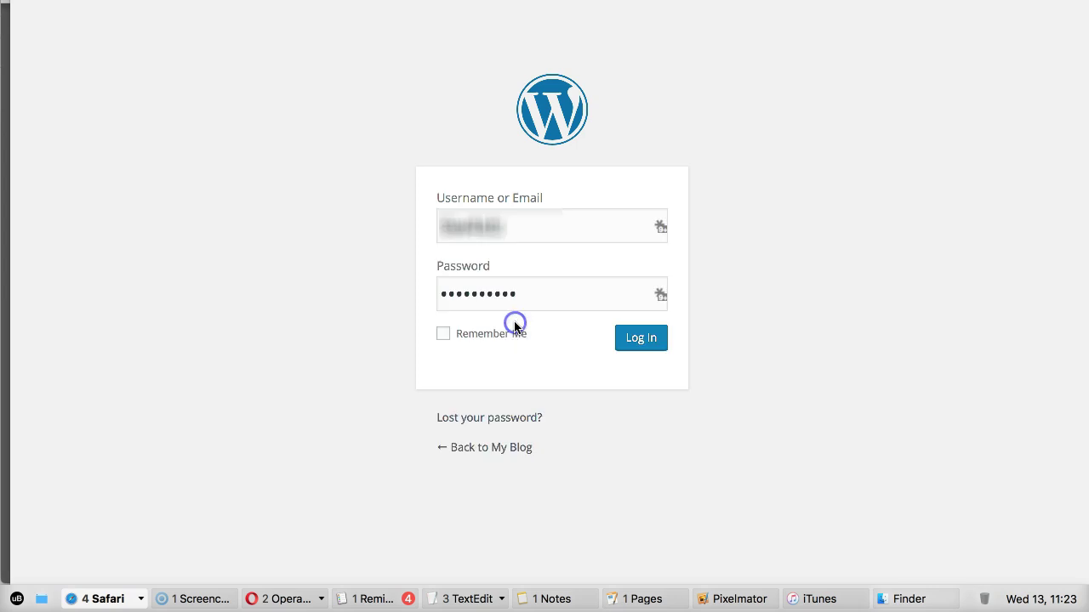
click(640, 338)
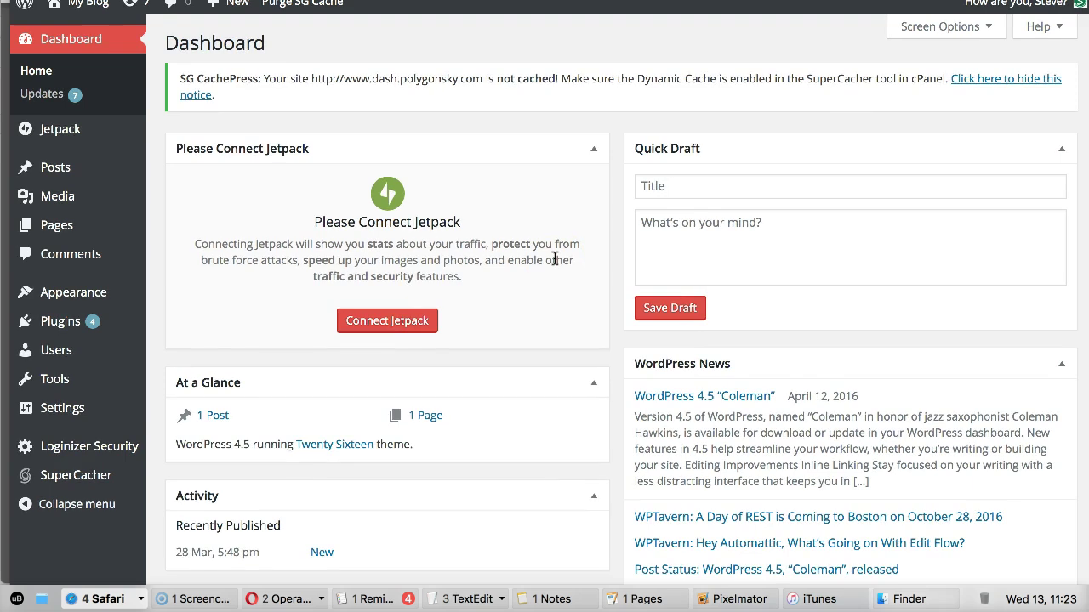
click(577, 228)
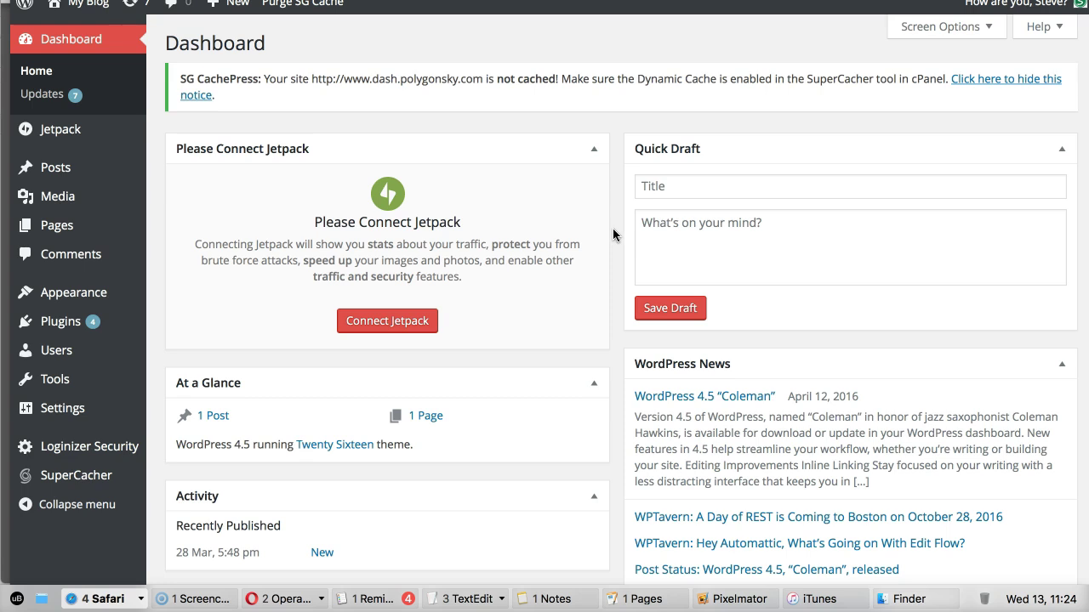
Open the site's General Settings and examine the http prefix of the WordPress Address URL.
mouse_move(68, 417)
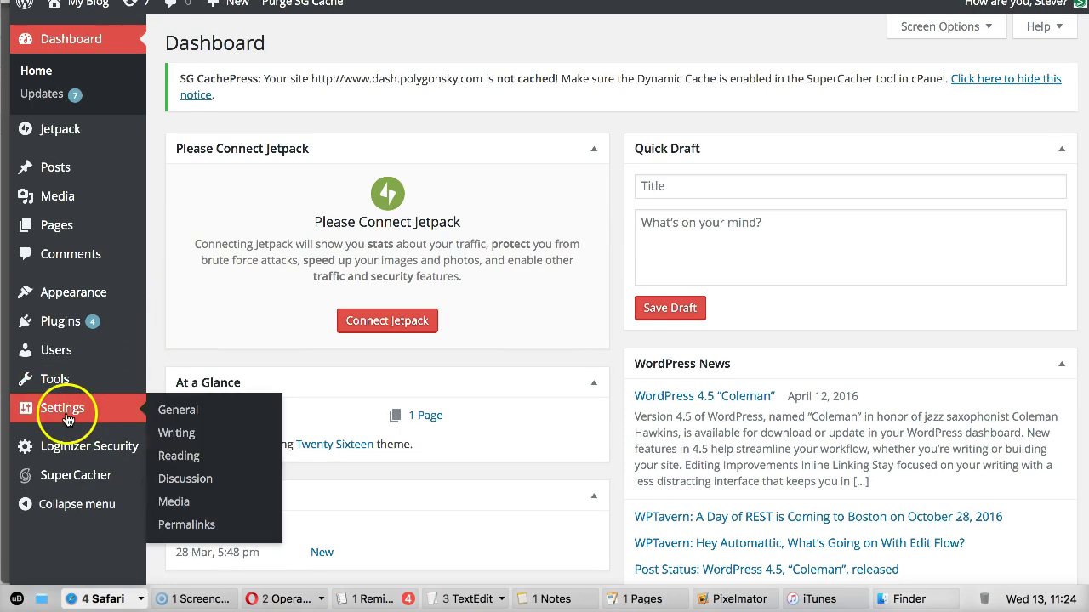
click(175, 410)
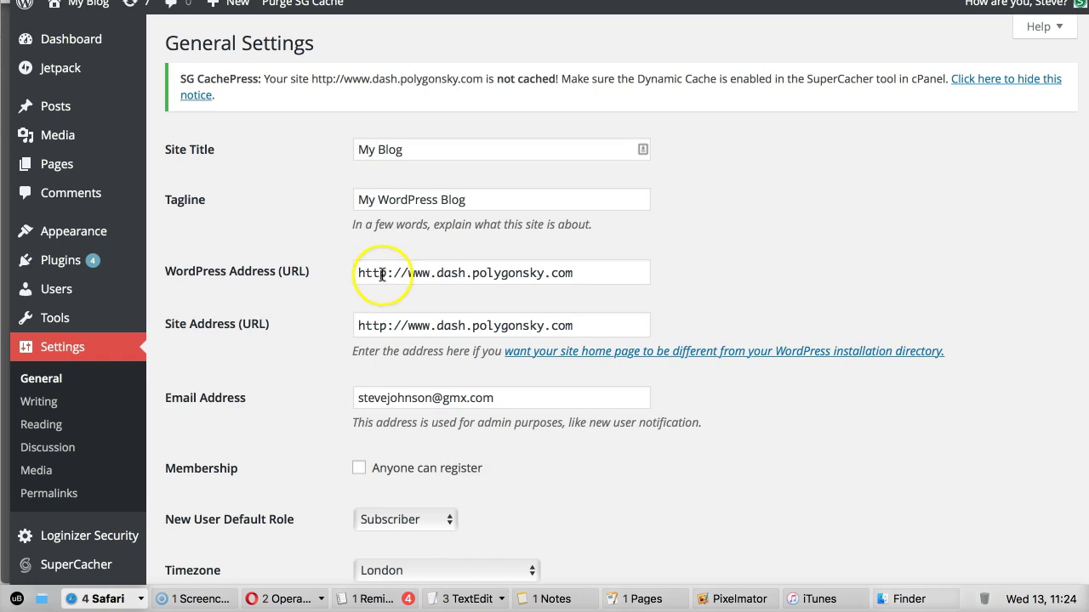
drag(387, 274, 346, 273)
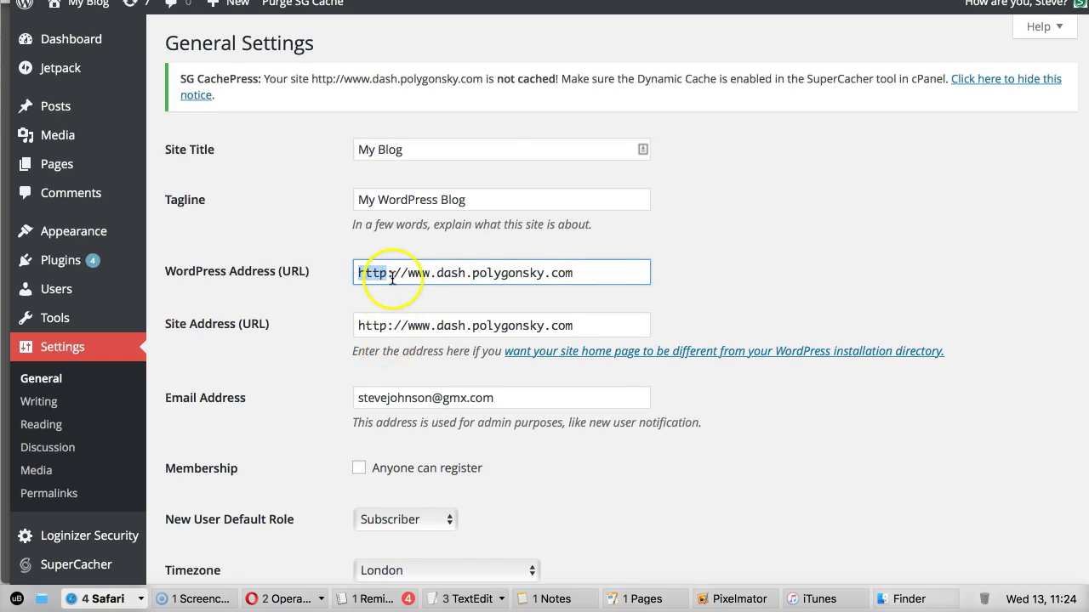
click(387, 269)
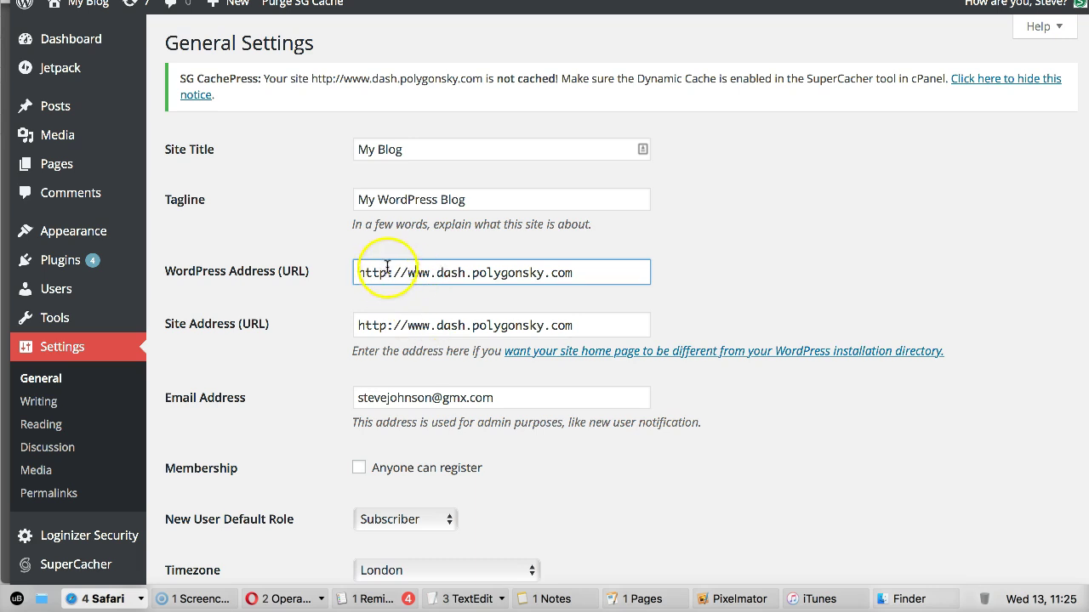
mouse_move(76, 266)
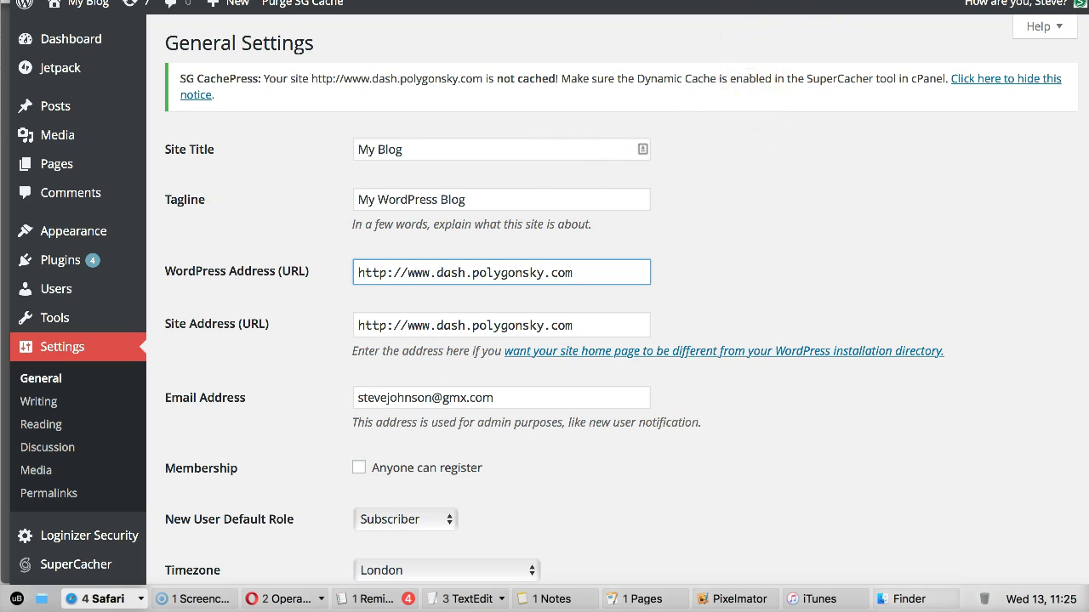
Load the site in the browser using the plain address dash.polygonsky.com without a protocol prefix.
mouse_move(868, 7)
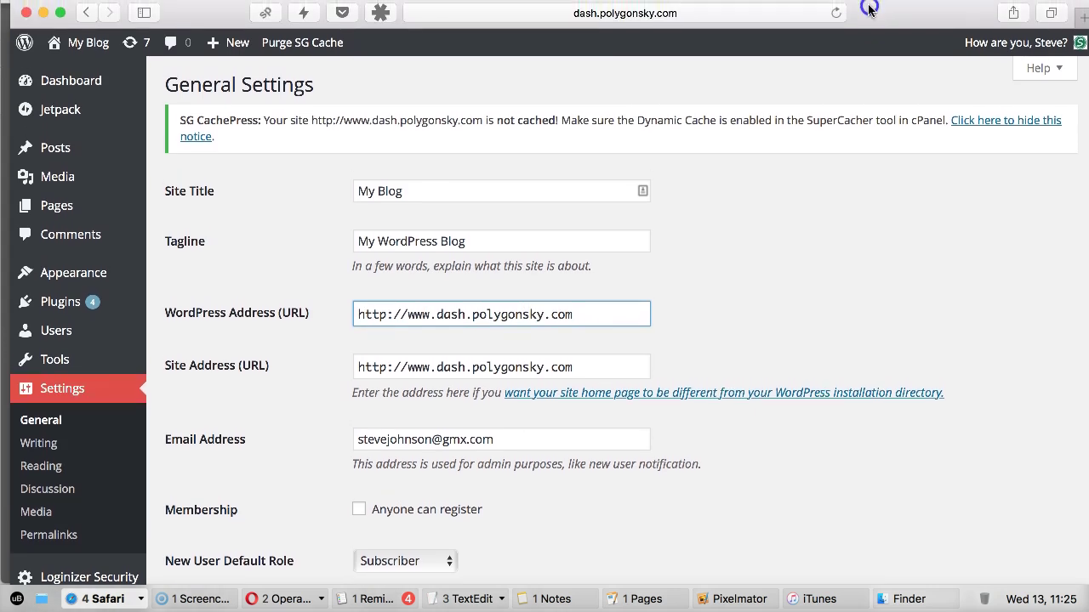
click(758, 14)
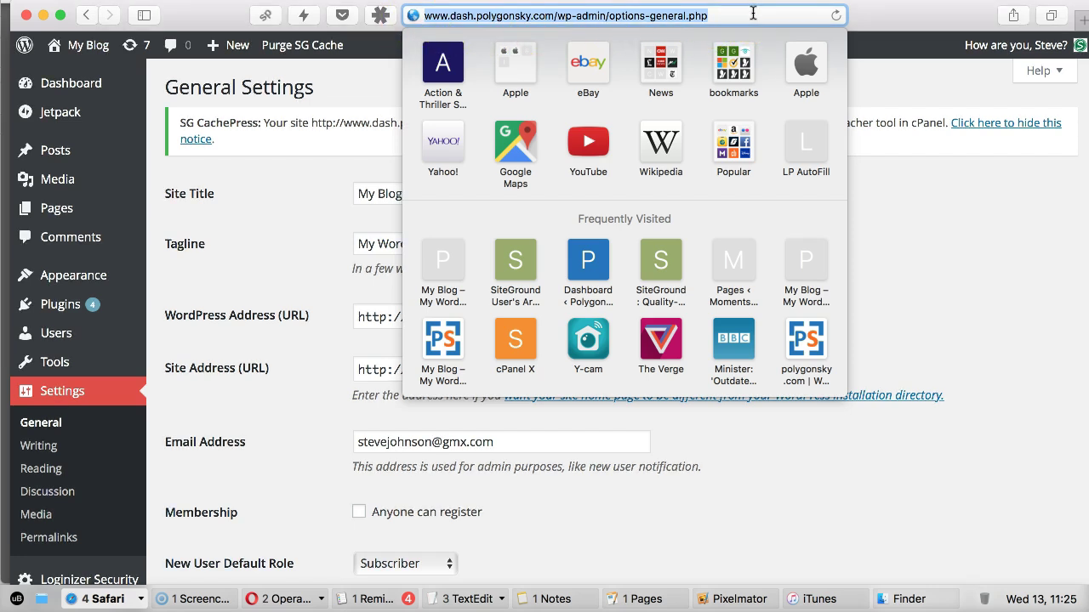
key(BackSpace)
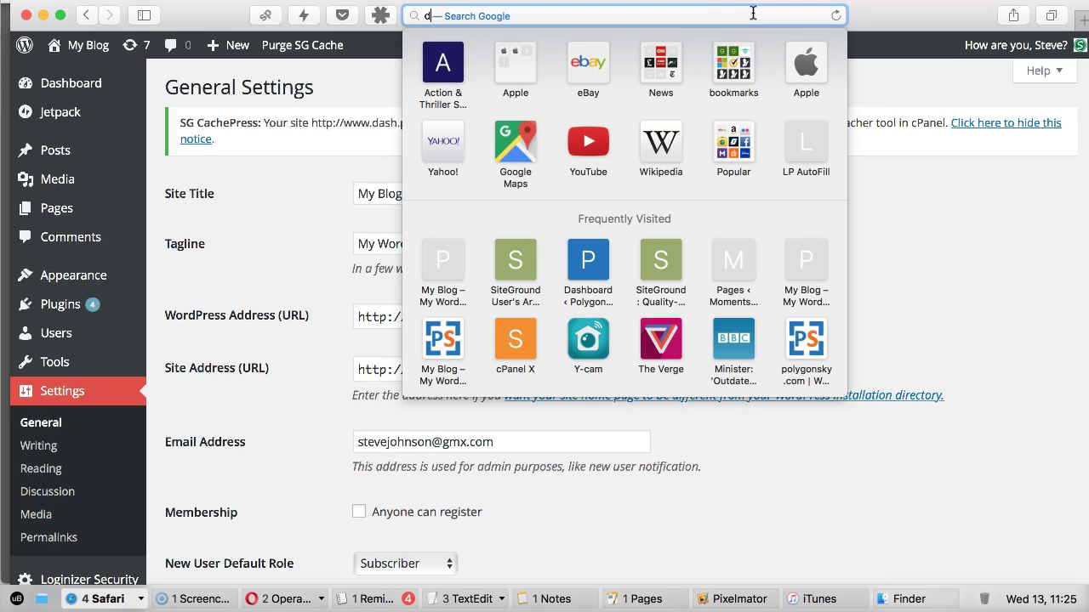
text(dash.polygonsky.com)
key(Return)
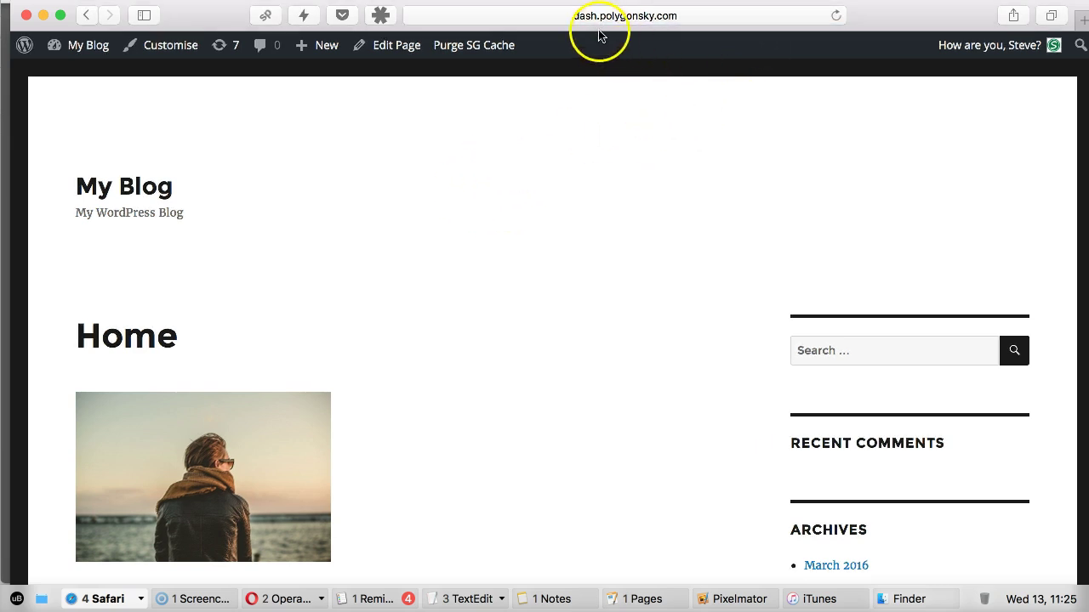
click(555, 15)
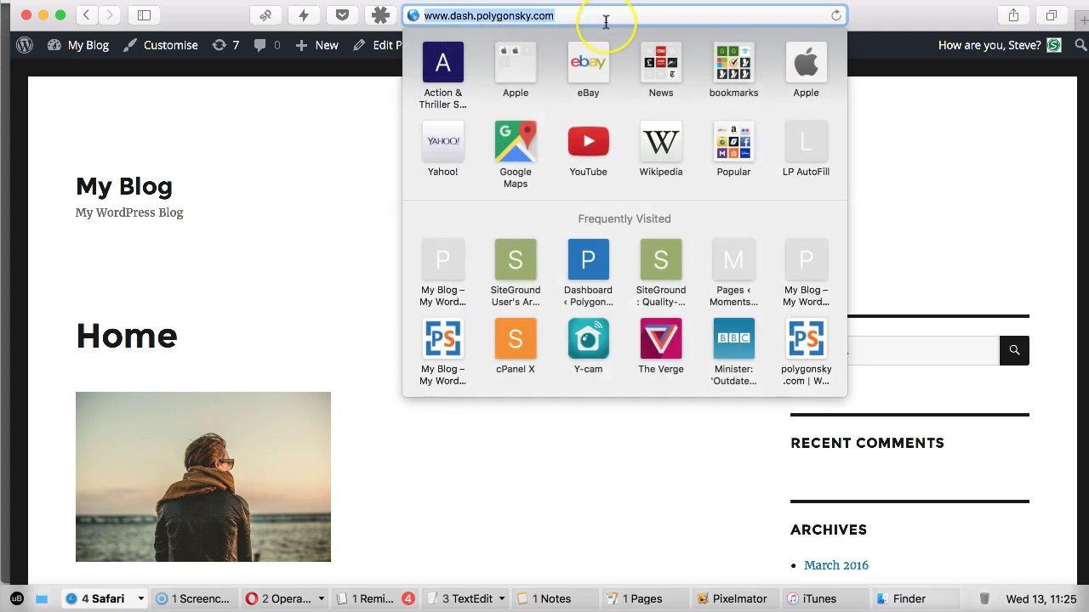
key(Left)
text(https)
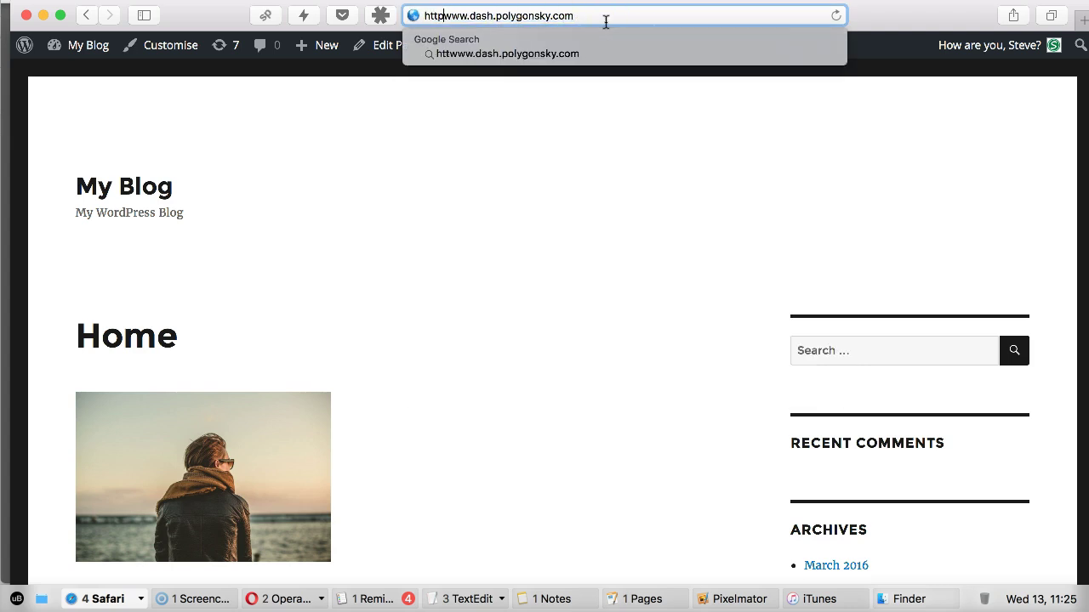
text(://)
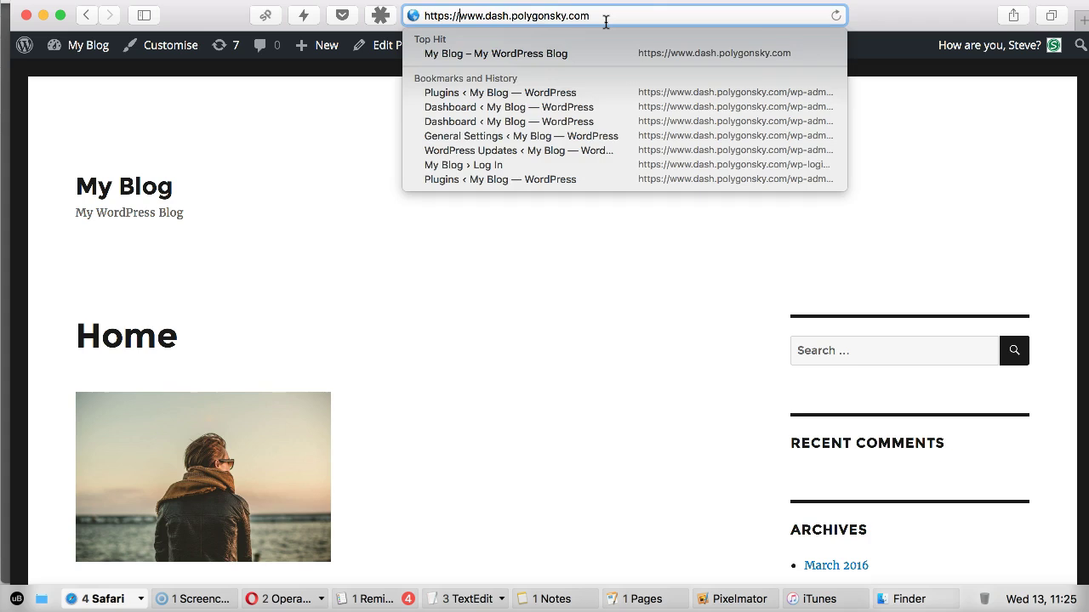
key(Return)
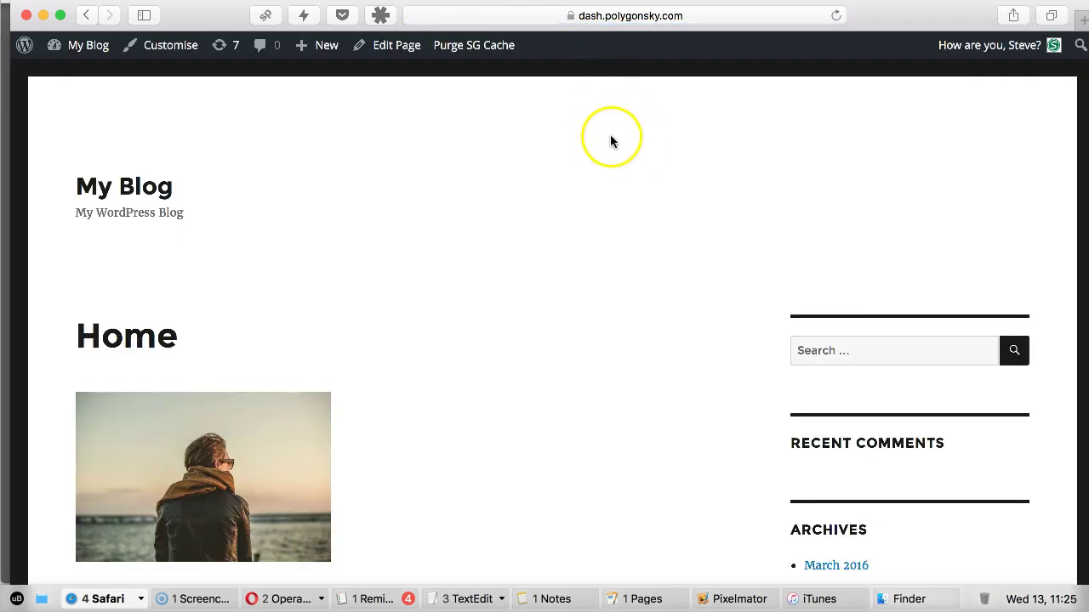
Inspect the site's encryption certificate from the browser's connection details, and close the dialog.
click(570, 16)
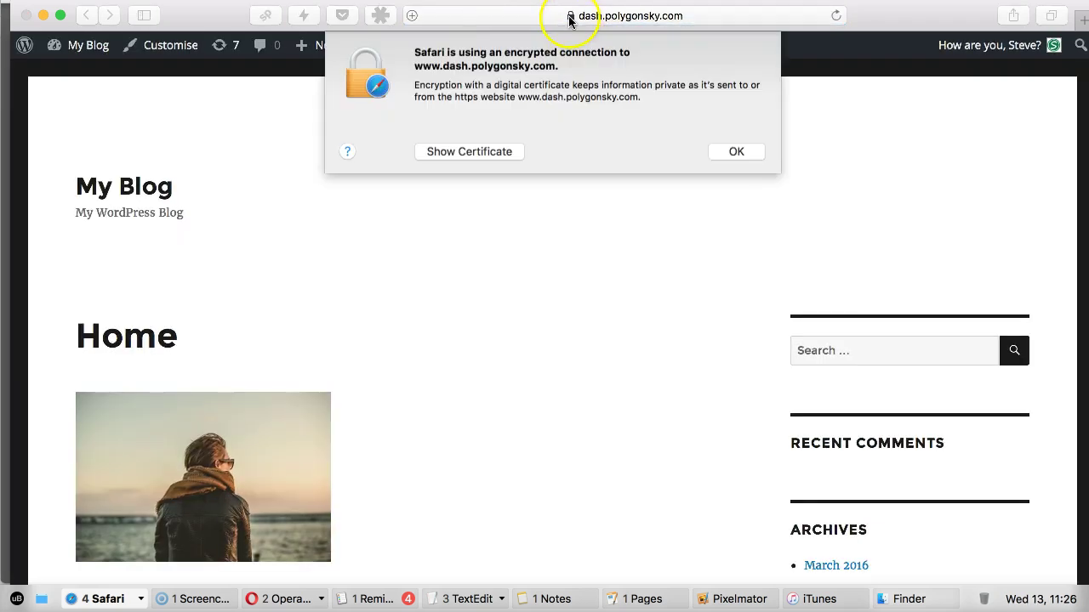
click(470, 152)
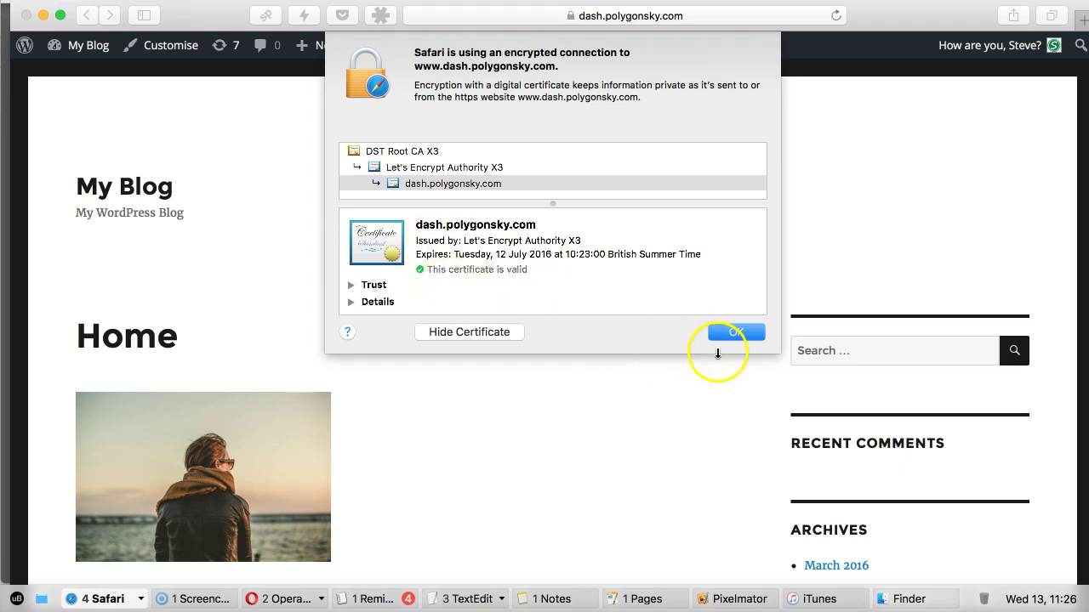
click(738, 330)
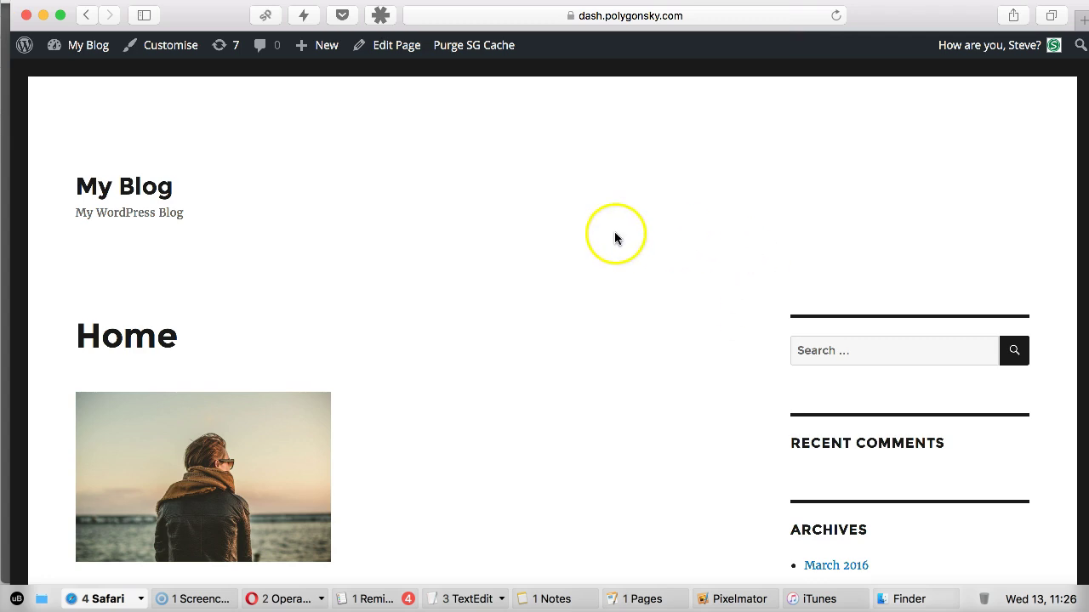
Open the WordPress dashboard of My Blog over https and log in with the prefilled credentials.
mouse_move(101, 55)
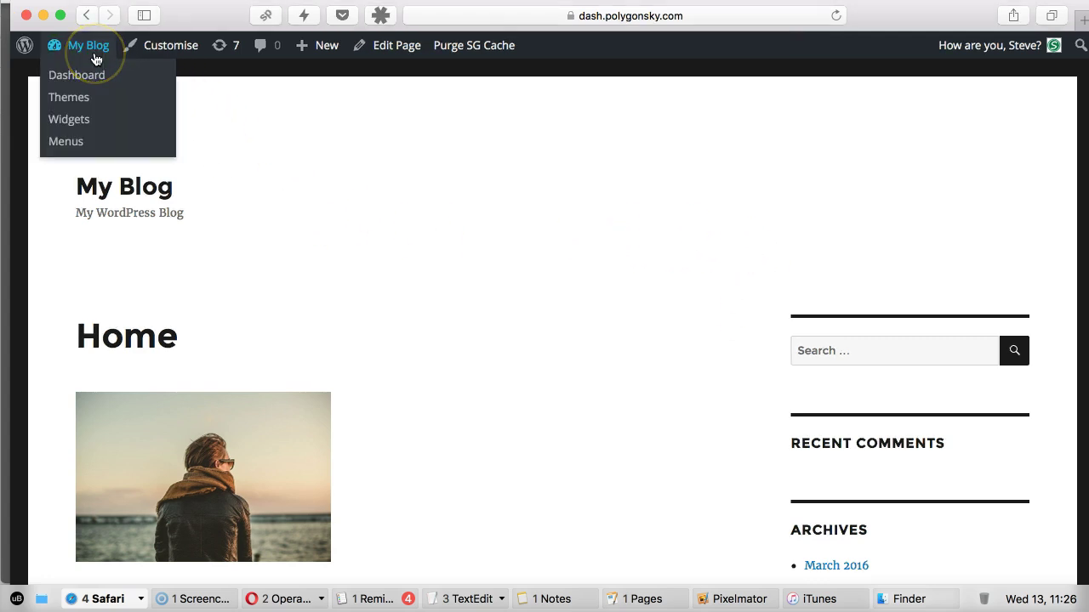
click(89, 80)
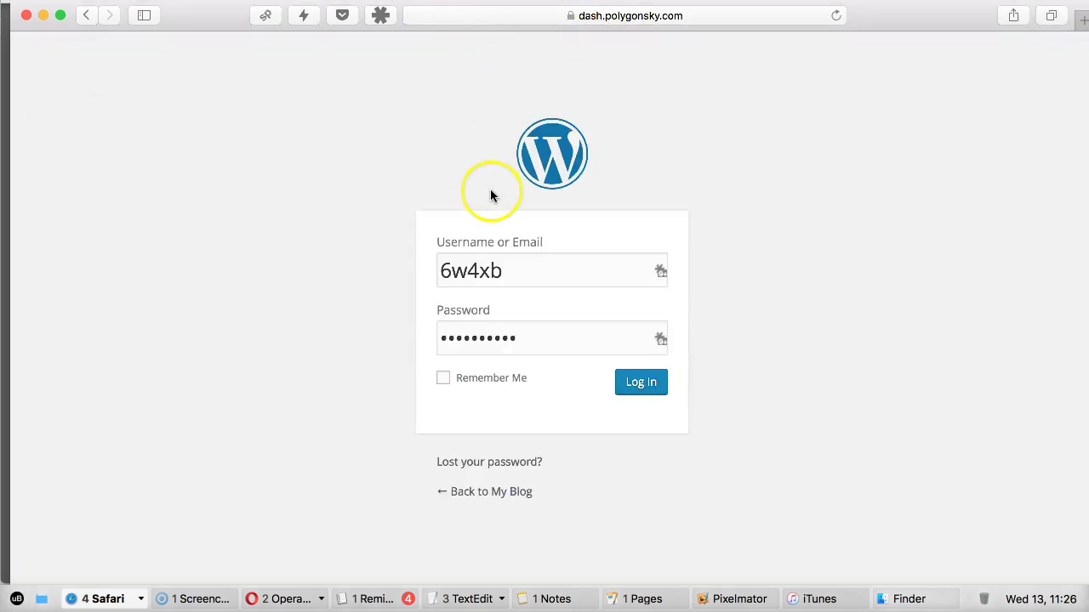
click(705, 16)
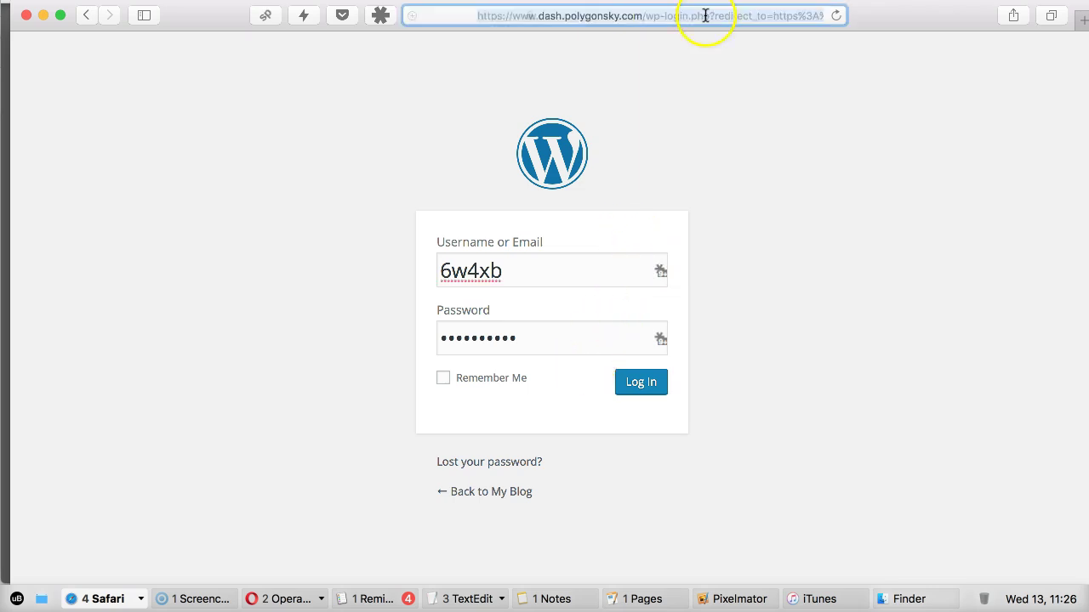
click(246, 201)
click(656, 391)
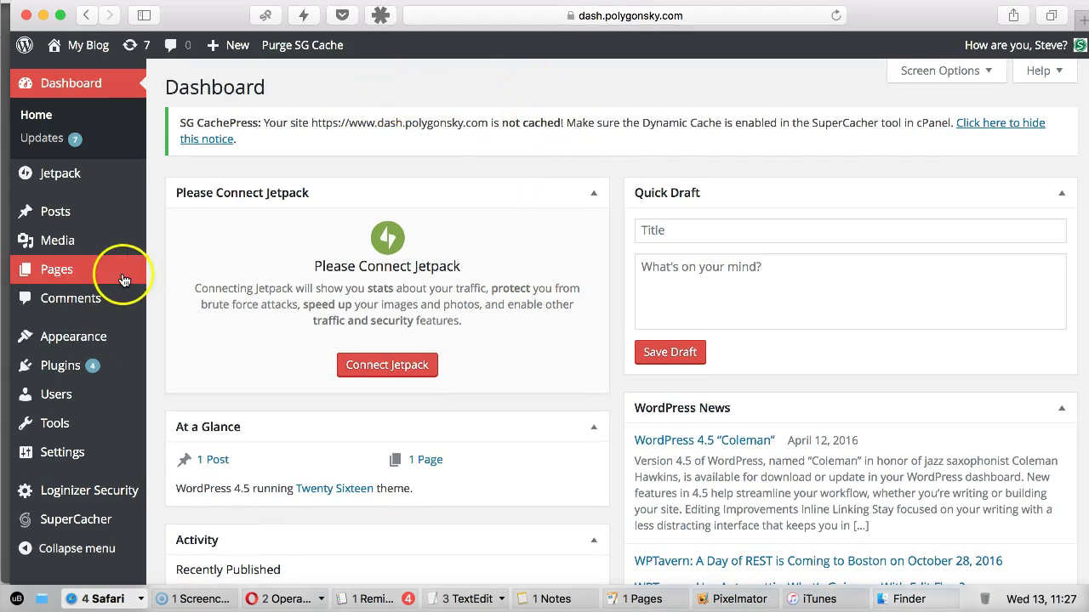
Search for "really simple ssl" among the plugins that can be added to the site.
mouse_move(64, 364)
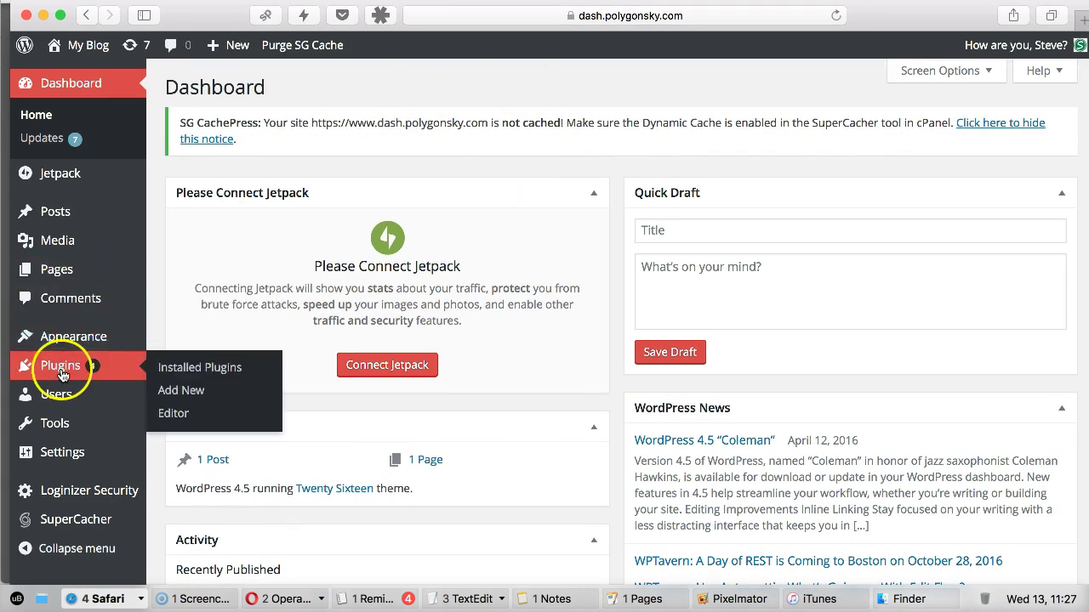
click(199, 395)
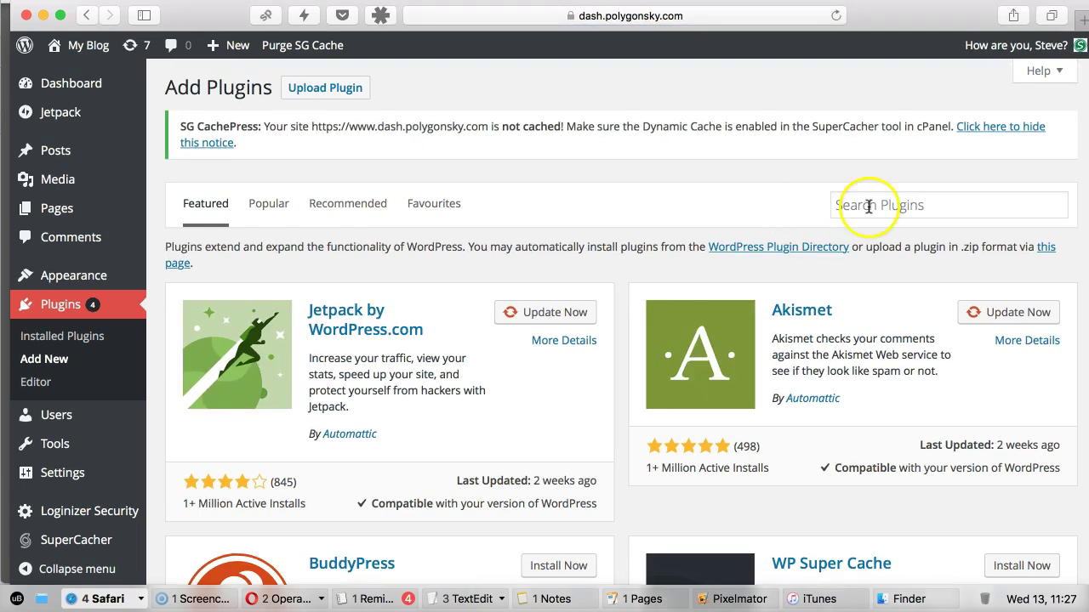
click(868, 206)
text(reall)
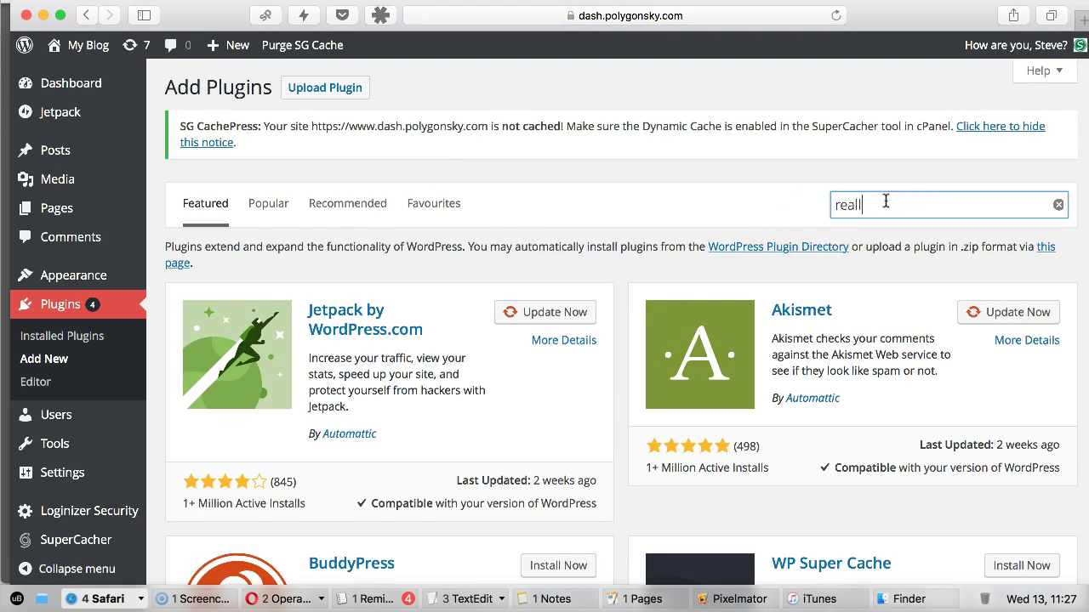
text(y simple ssl)
key(Return)
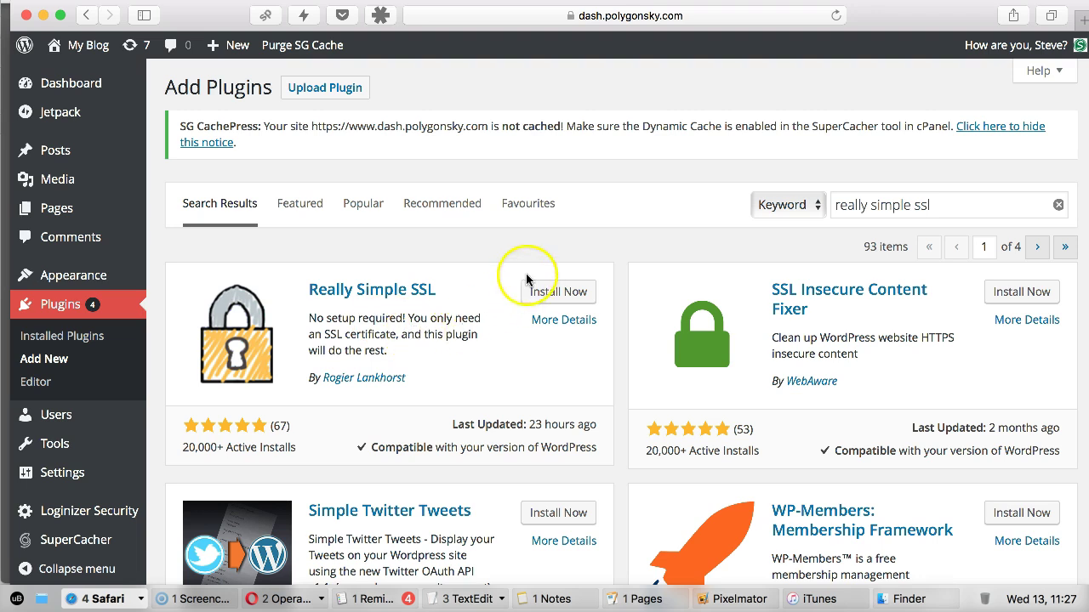
Install and activate the Really Simple SSL plugin, and let it activate SSL for the site.
click(560, 297)
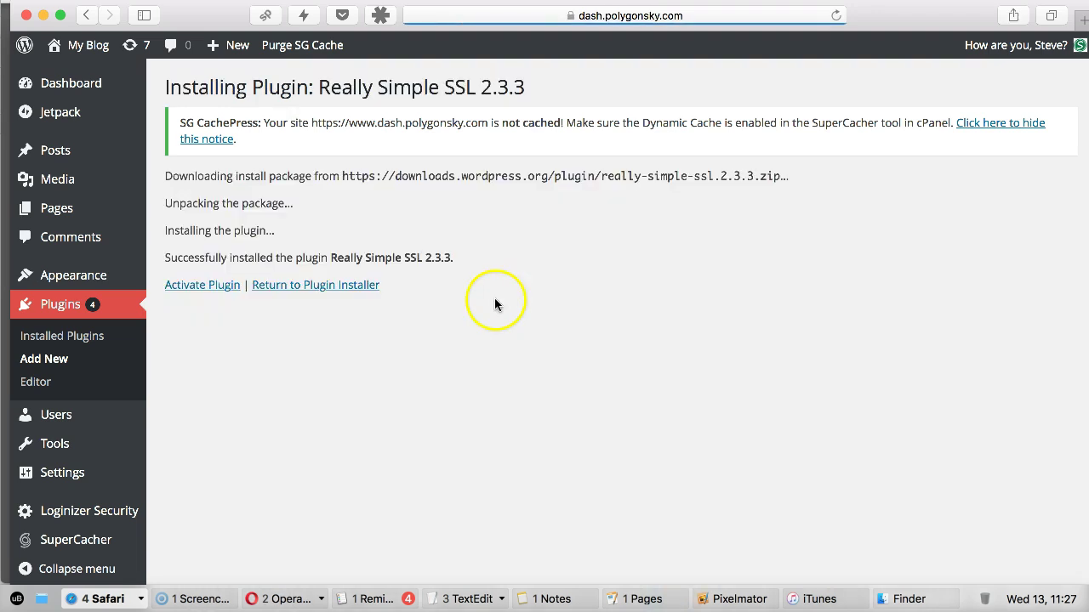
click(204, 286)
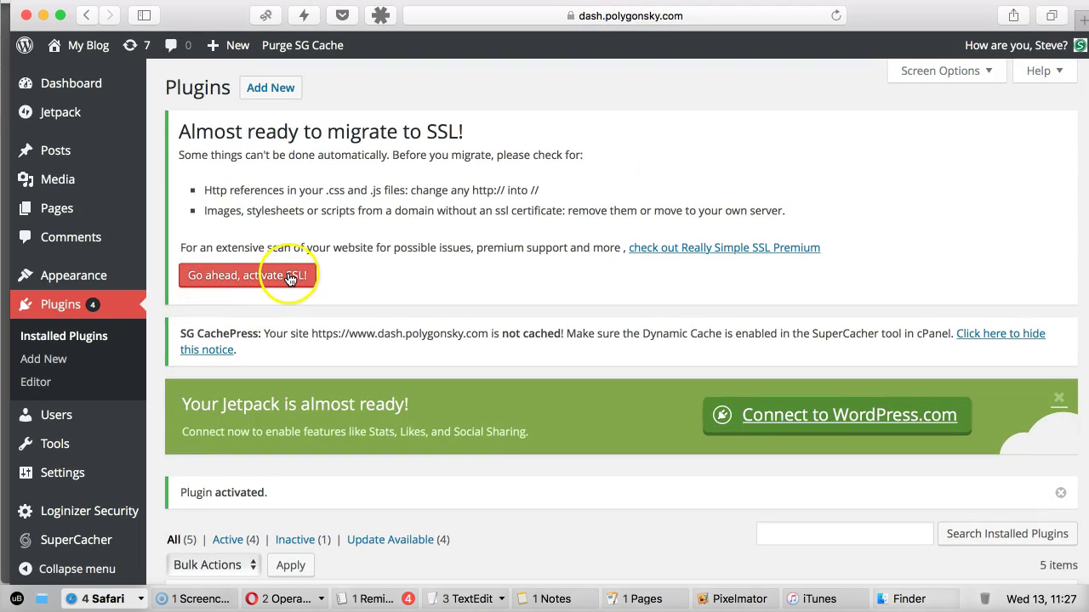
click(288, 277)
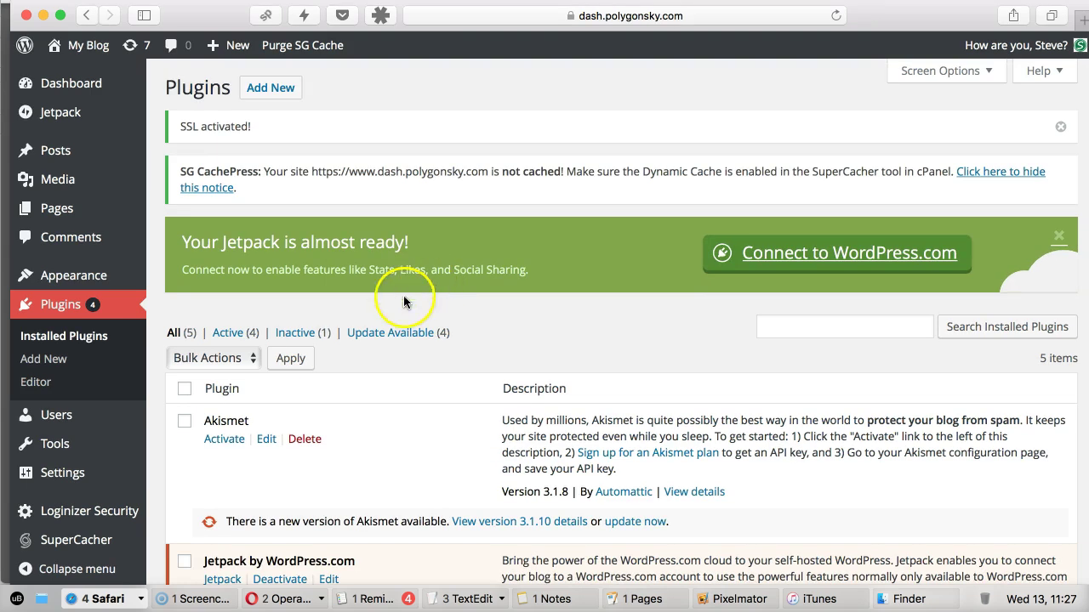
Open the site's General Settings and examine the protocol prefix of the WordPress Address and Site Address URLs.
mouse_move(83, 483)
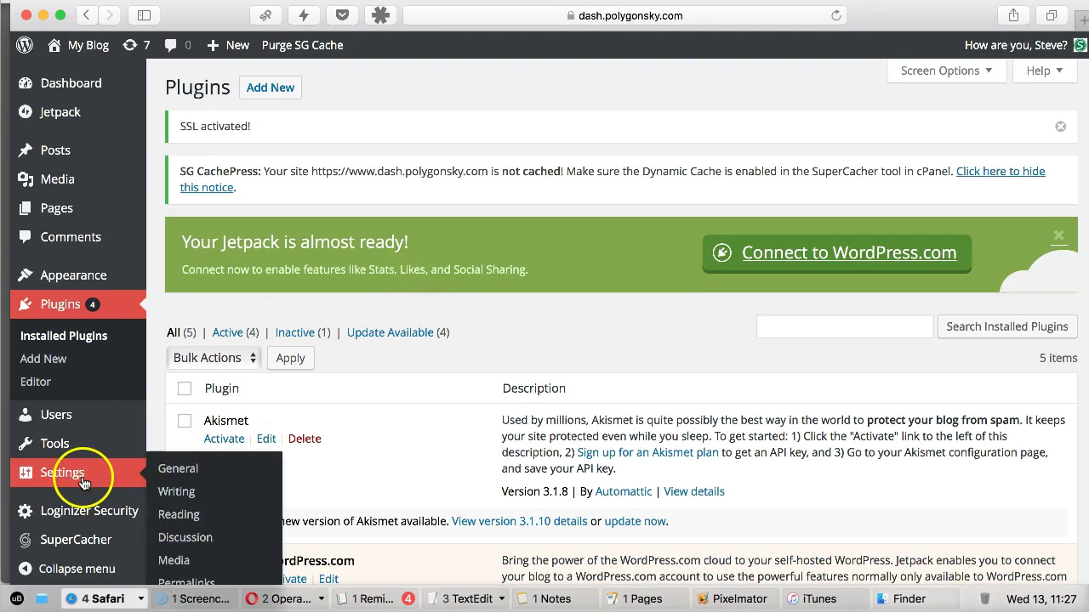
click(176, 467)
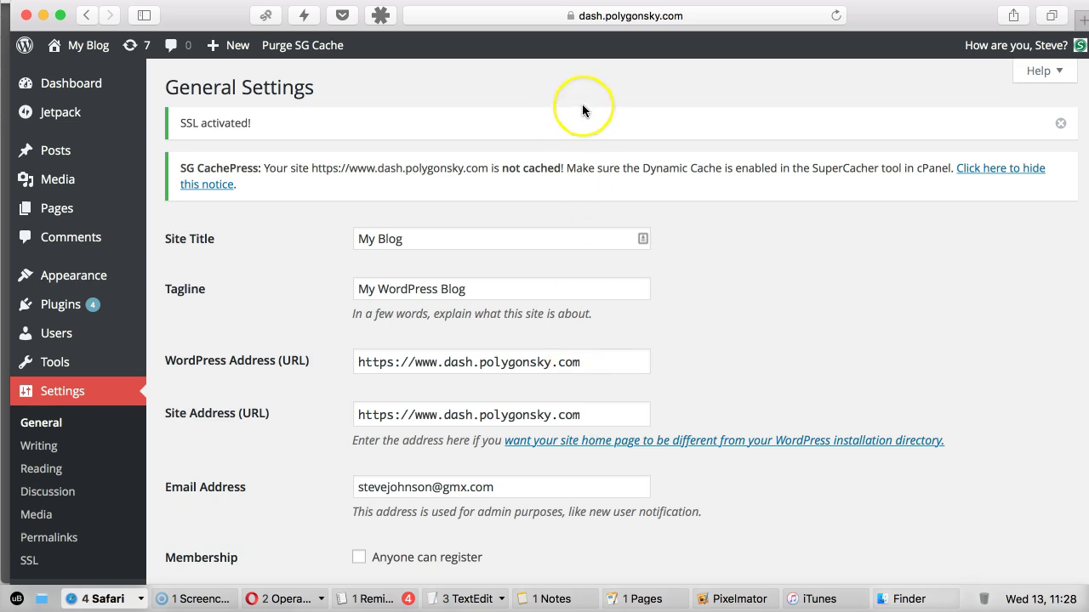
Load dash.polygonsky.com without a protocol prefix, check the browser's encrypted connection details, and close the dialog.
click(729, 17)
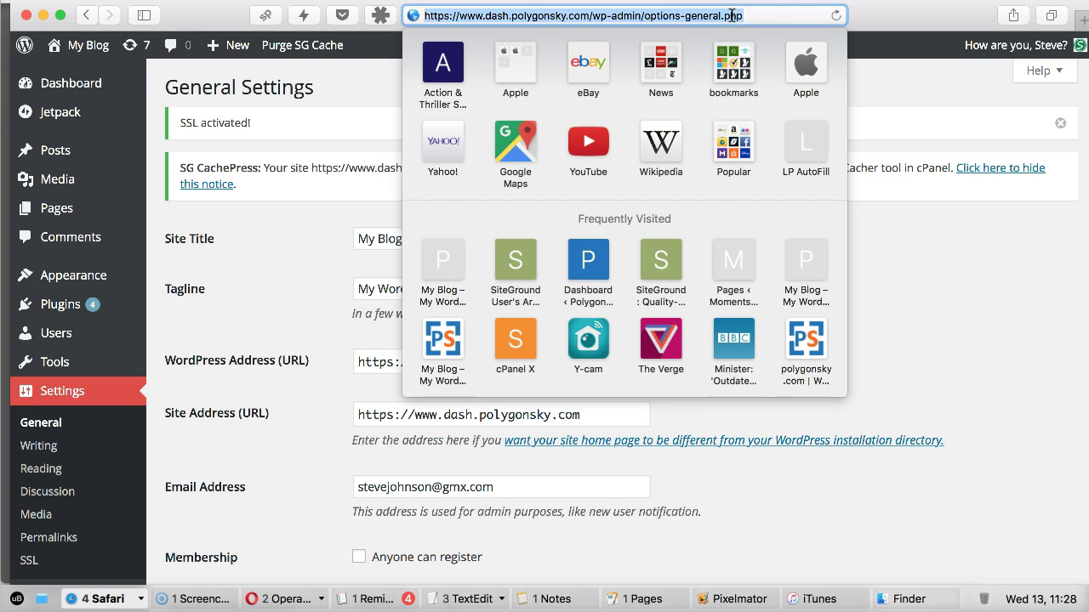
text(dash)
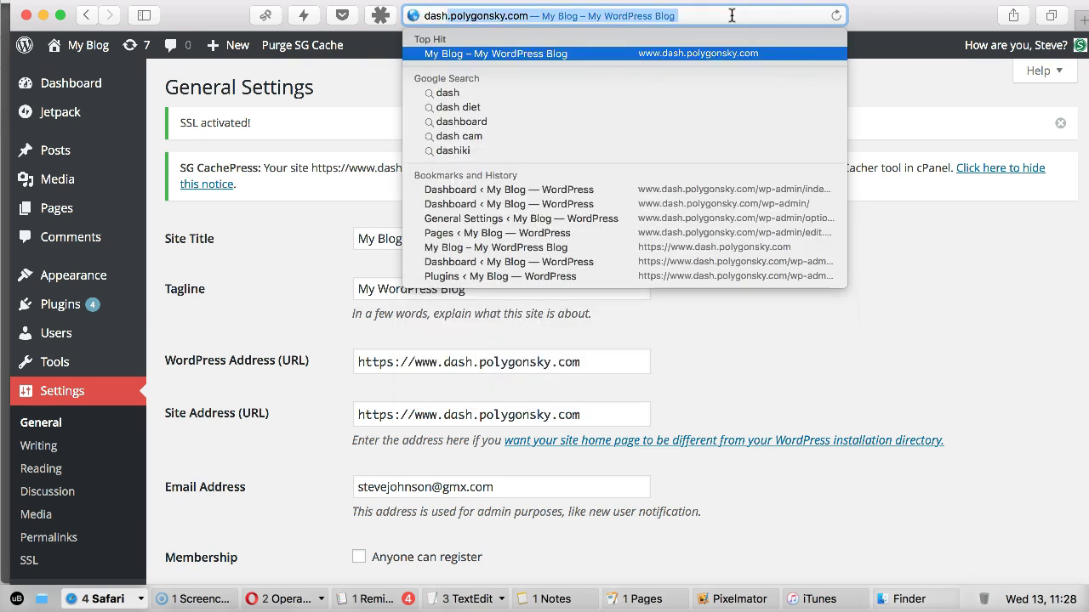
key(Return)
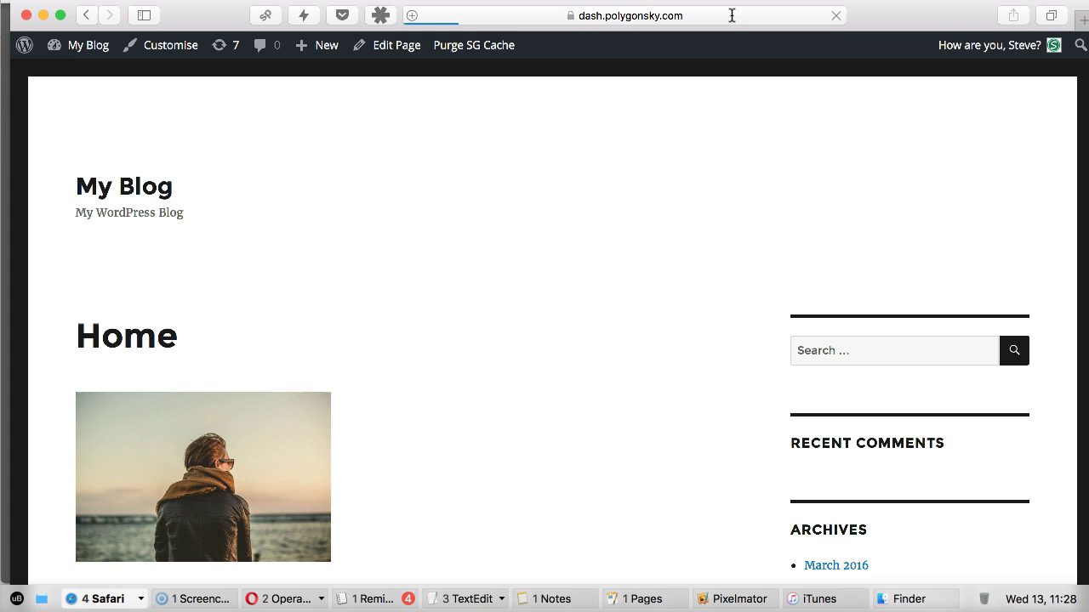
click(571, 16)
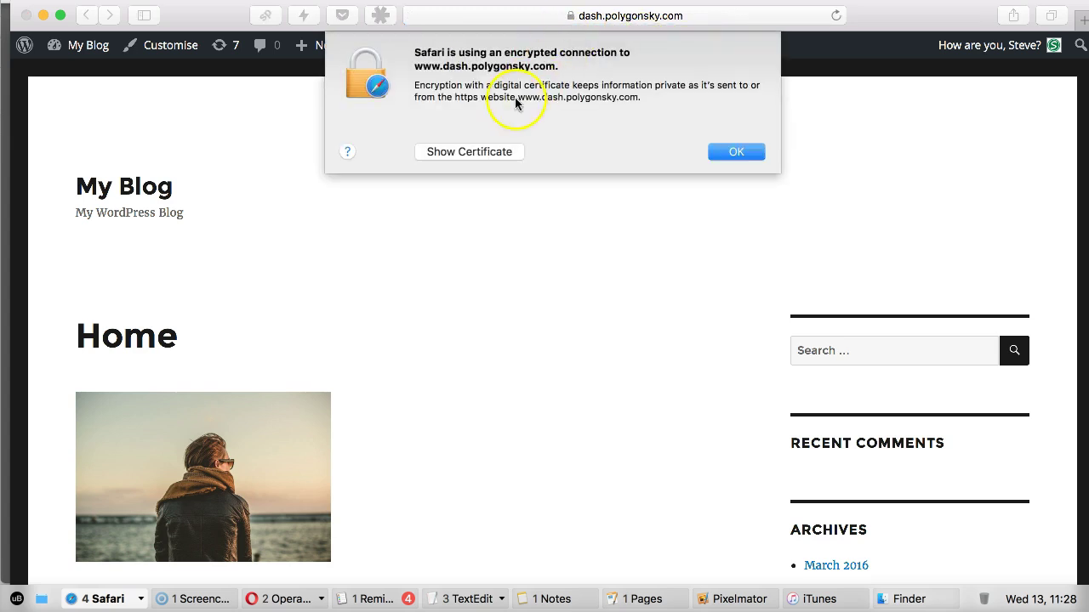
click(722, 156)
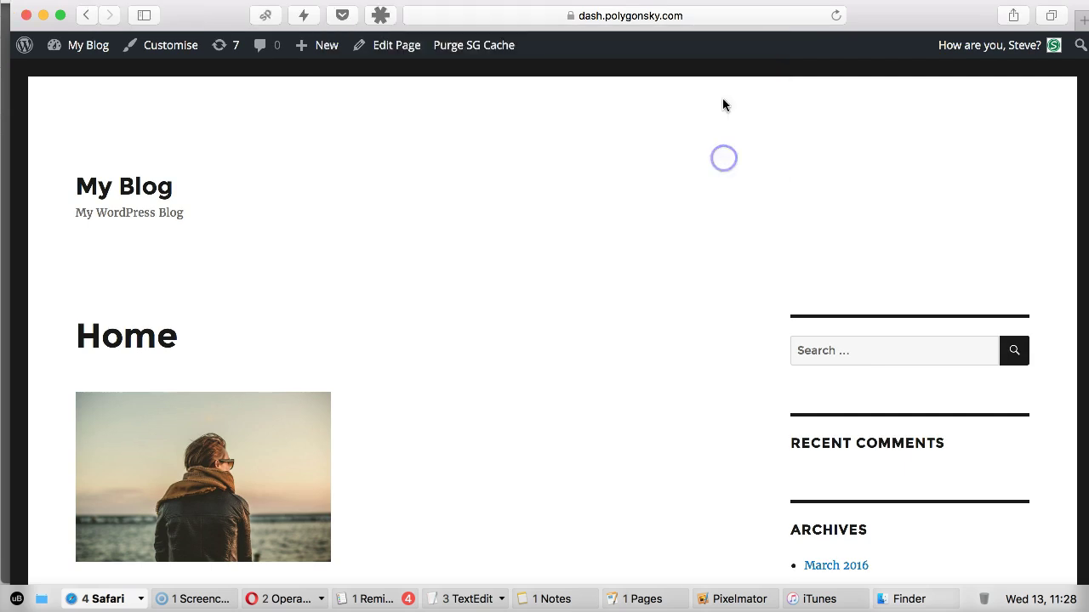
Load the site once more from the plain address dash.polygonsky.com to test the https redirect.
click(740, 18)
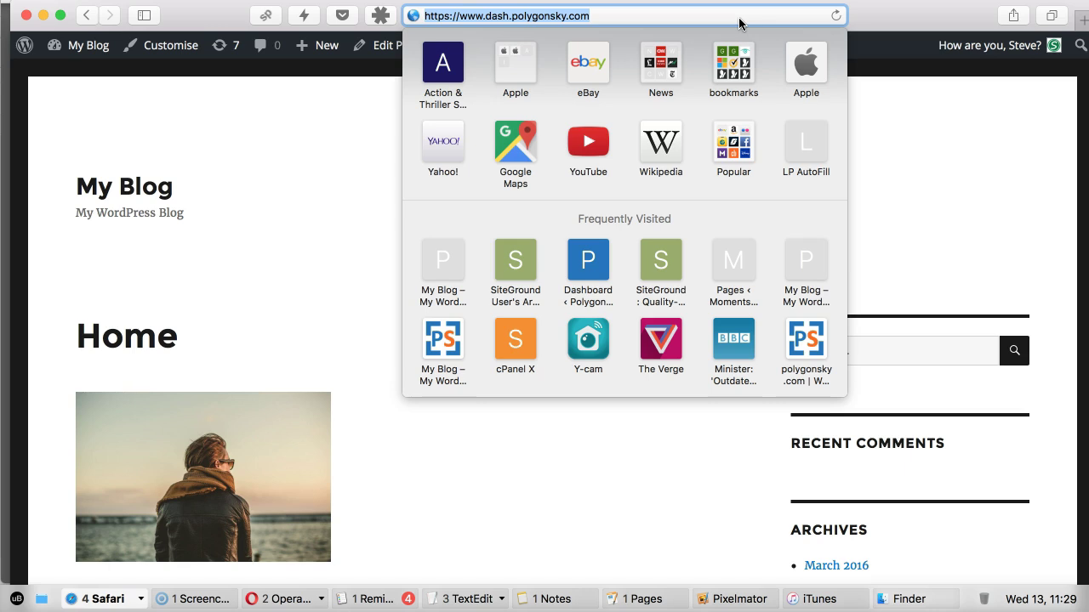
text(dash)
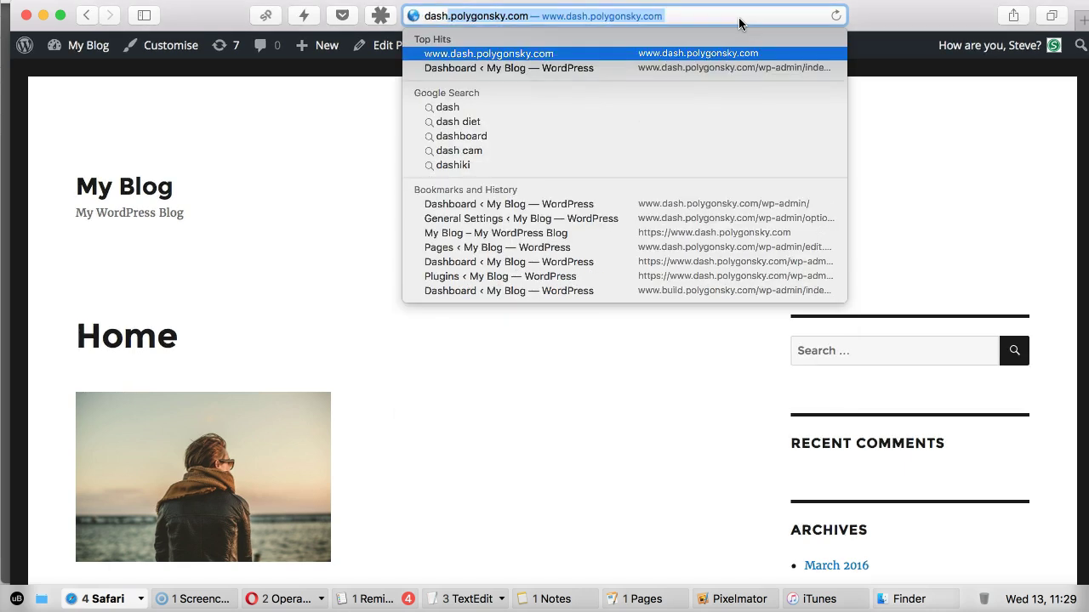
key(Return)
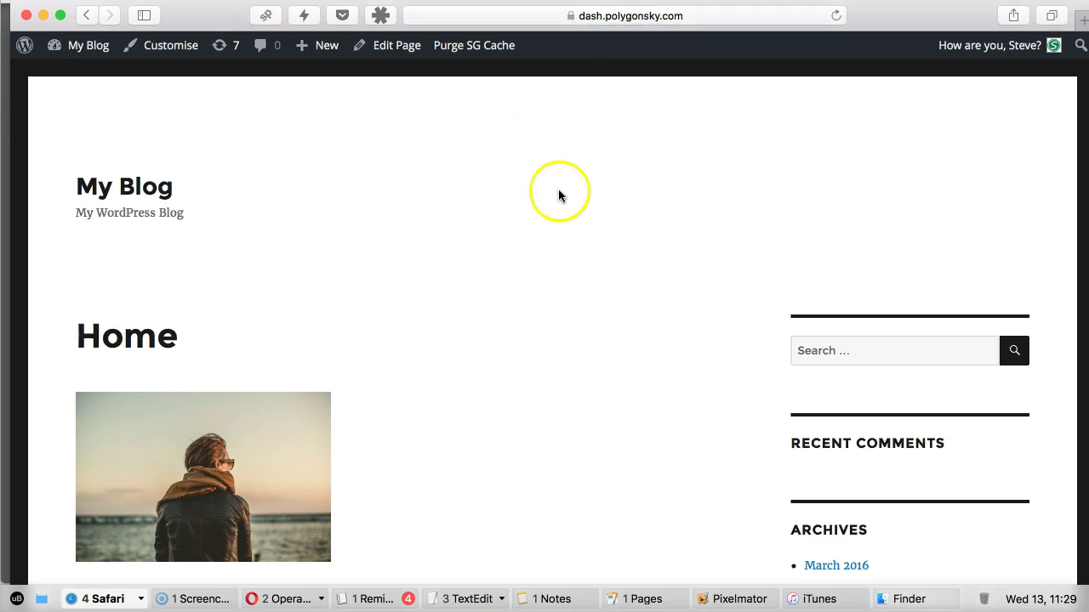
Examine the file URL of the polygonsky-worpdress-tutorials_01 image from the Media Library in its full edit view, and return to the Dashboard.
mouse_move(93, 43)
click(92, 78)
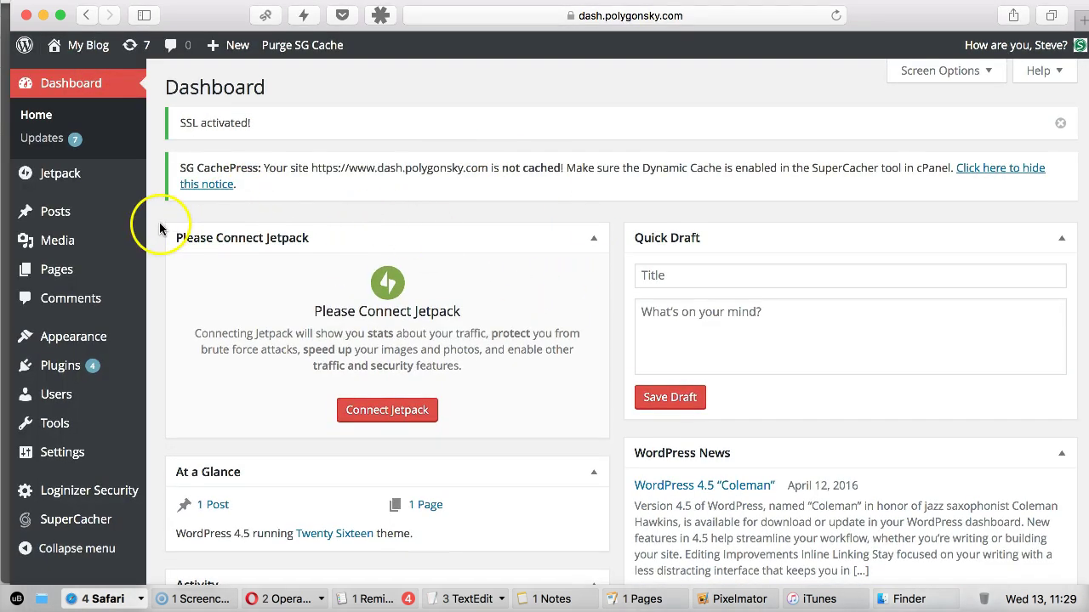
click(51, 244)
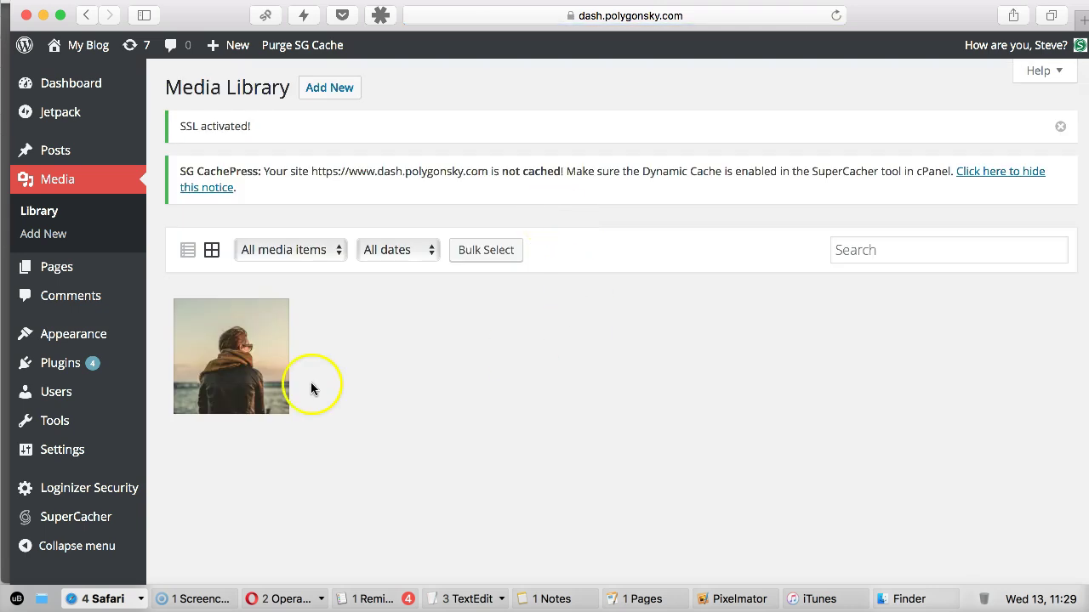
click(199, 362)
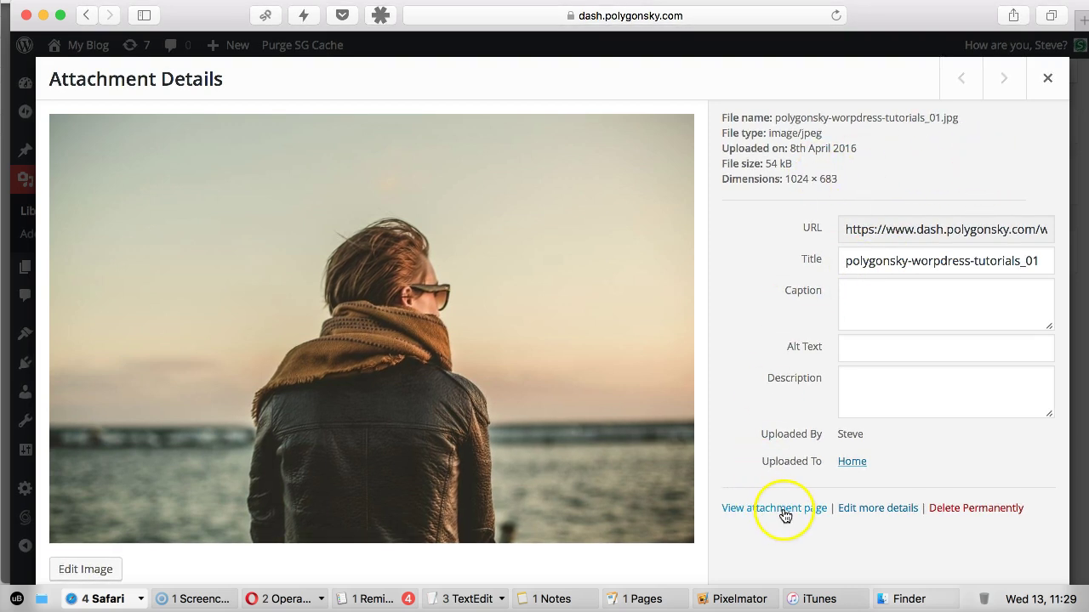
click(877, 508)
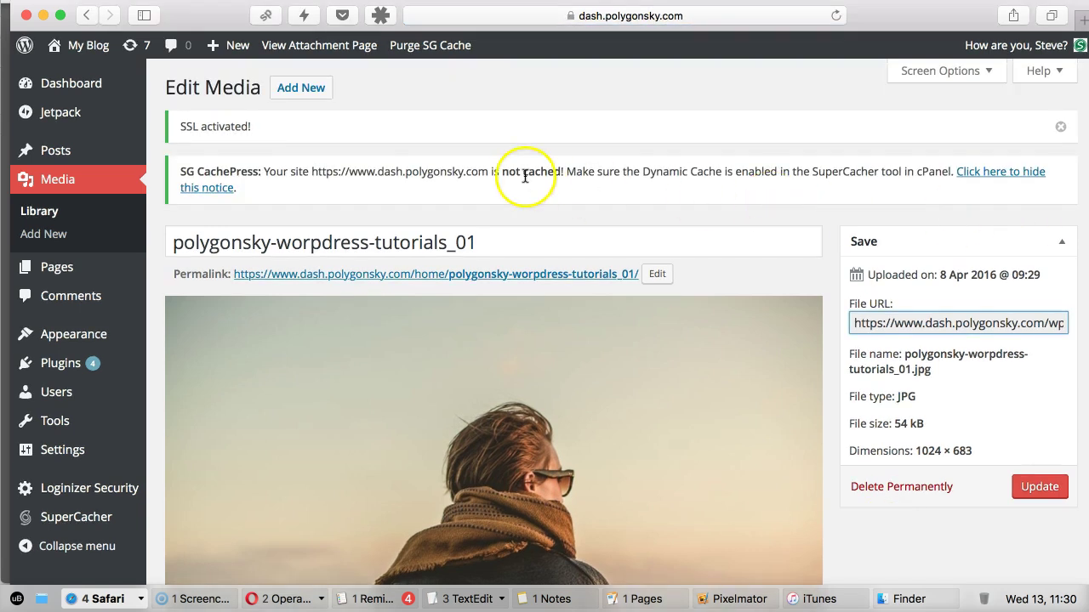
click(72, 83)
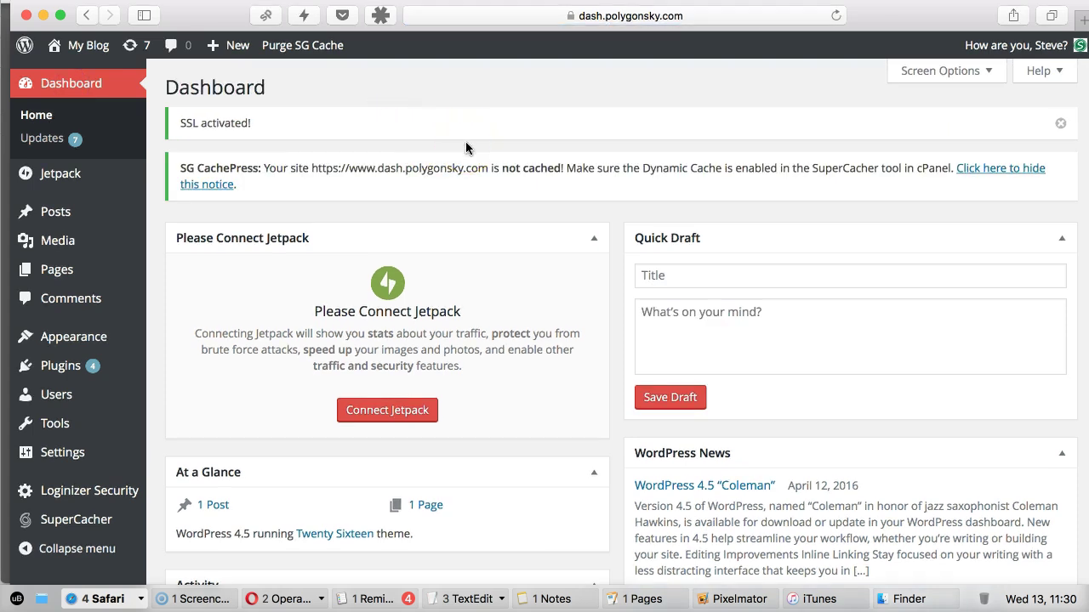
click(523, 147)
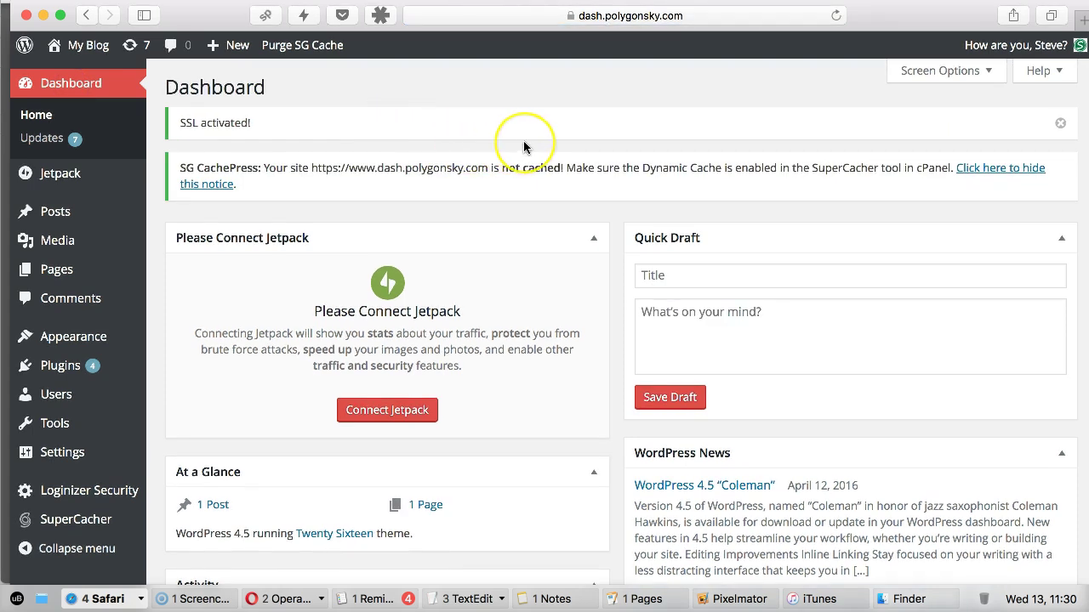